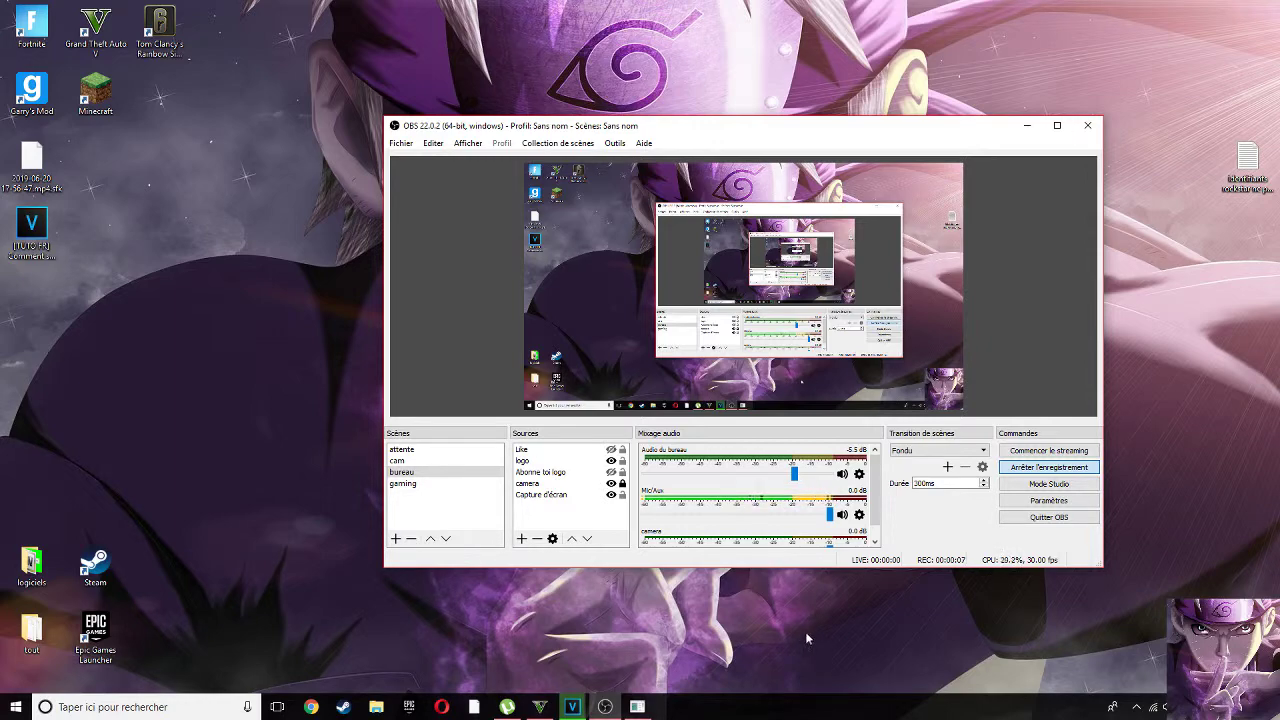
drag(754, 127, 684, 112)
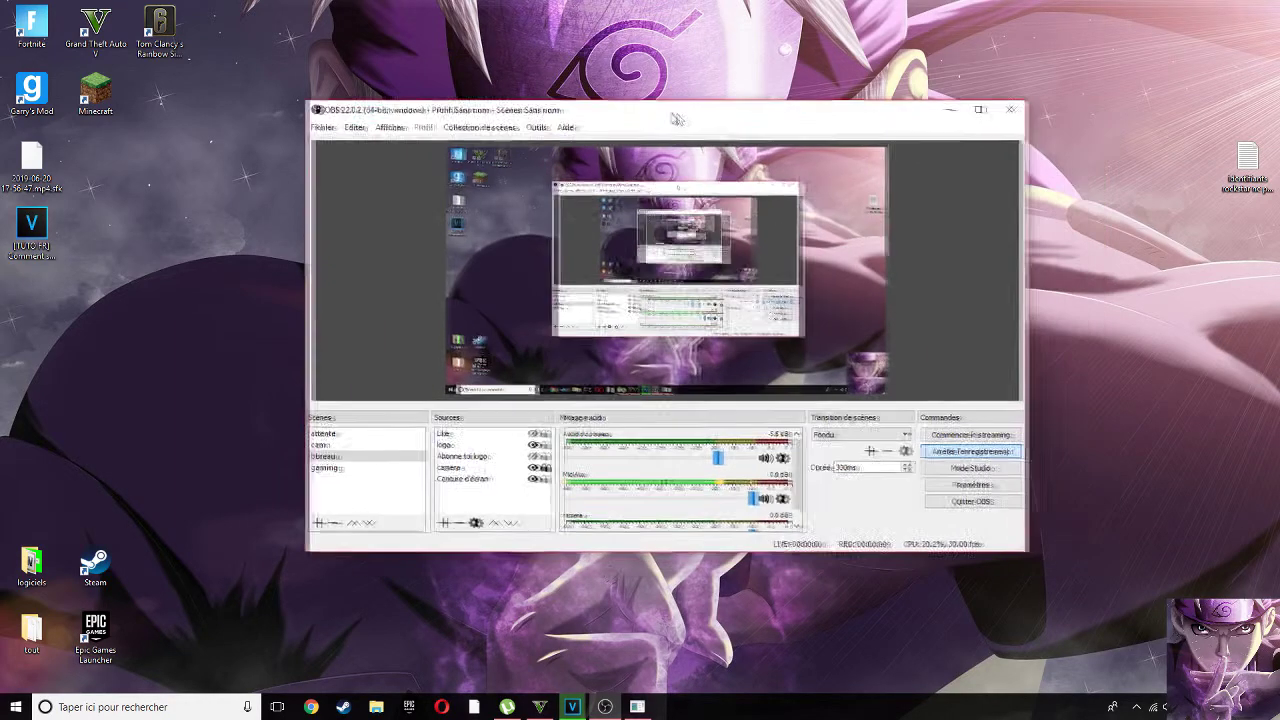
key(super+d)
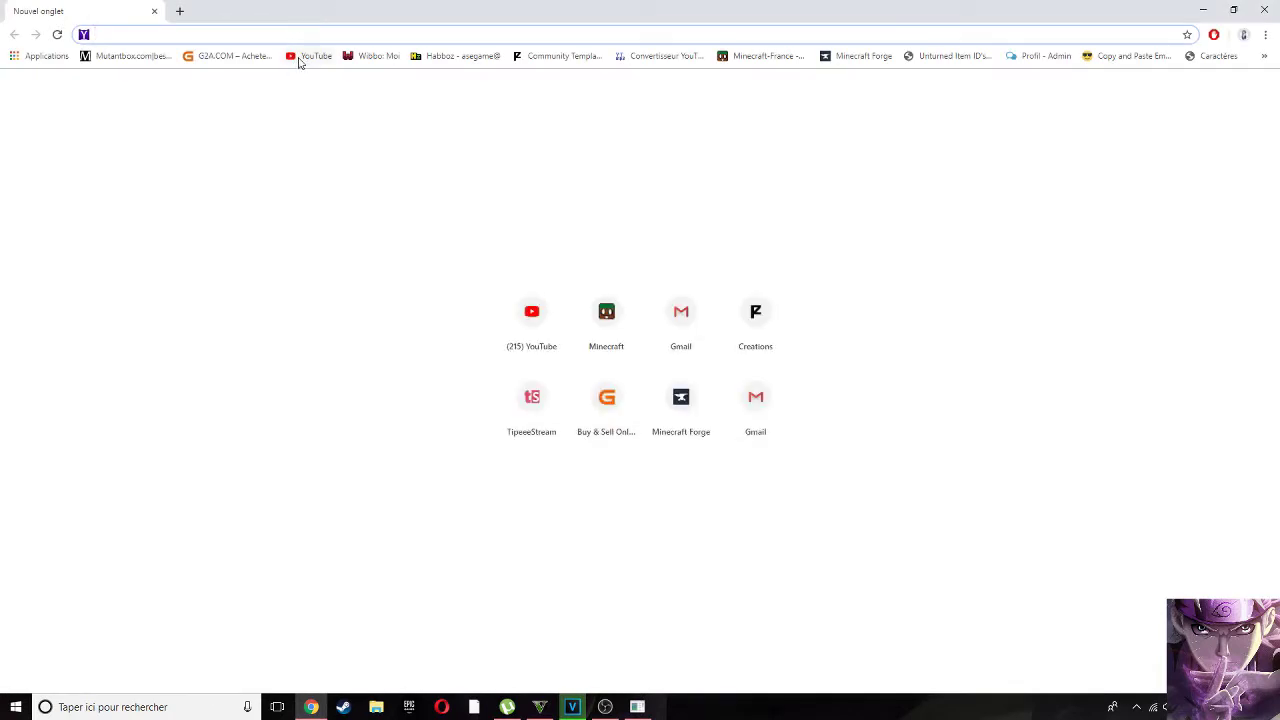
Search YouTube for "abonne toi fond vert", then open and pause the 10-second green-screen video "Abonné toi fond vert"
click(298, 58)
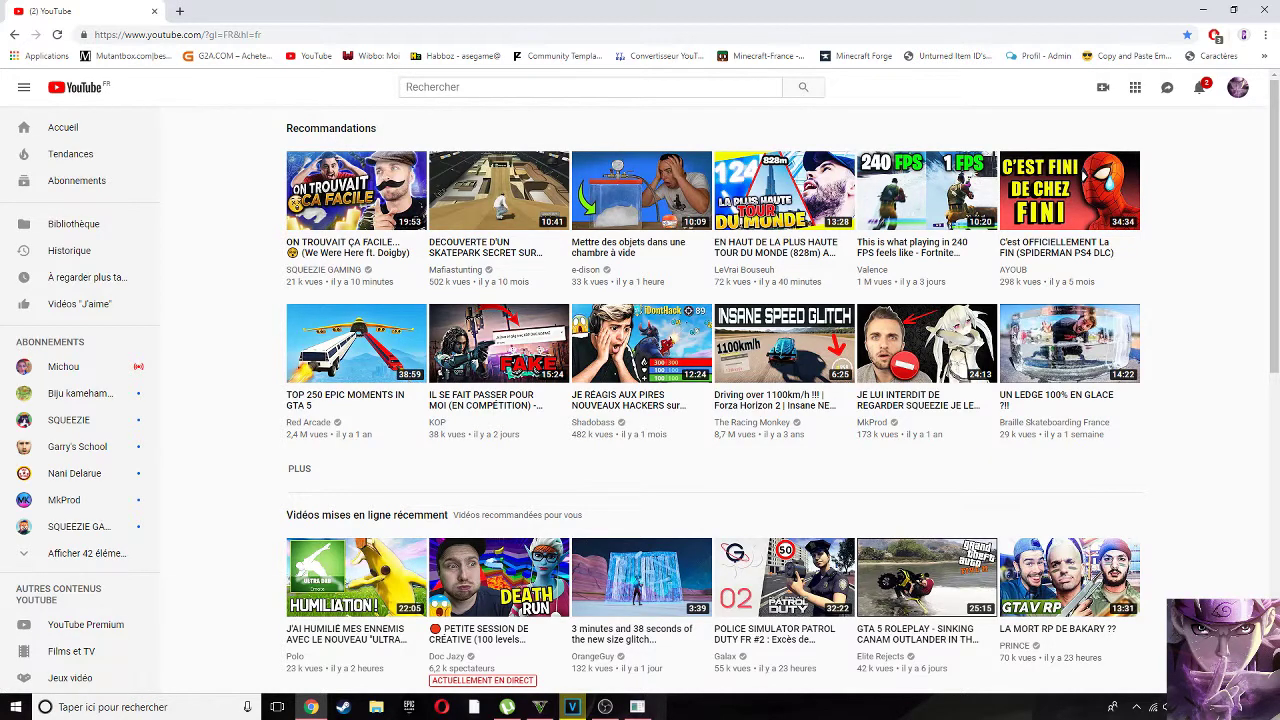
click(448, 87)
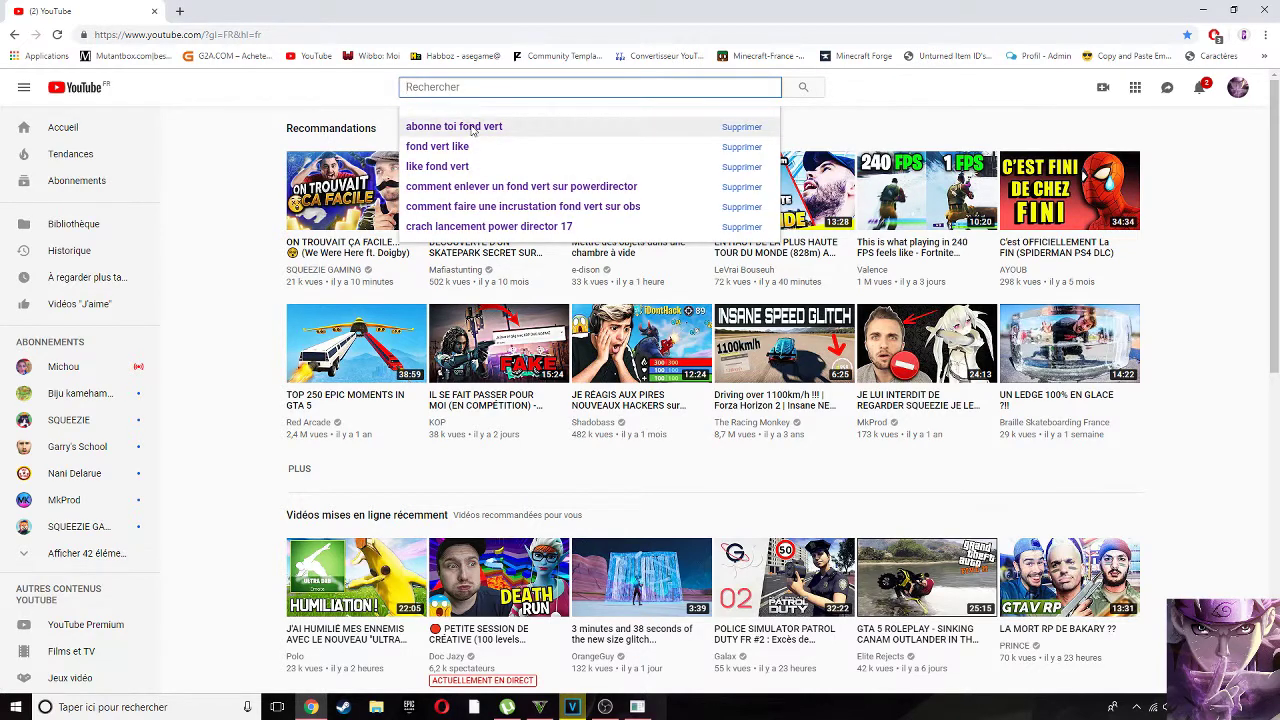
click(460, 126)
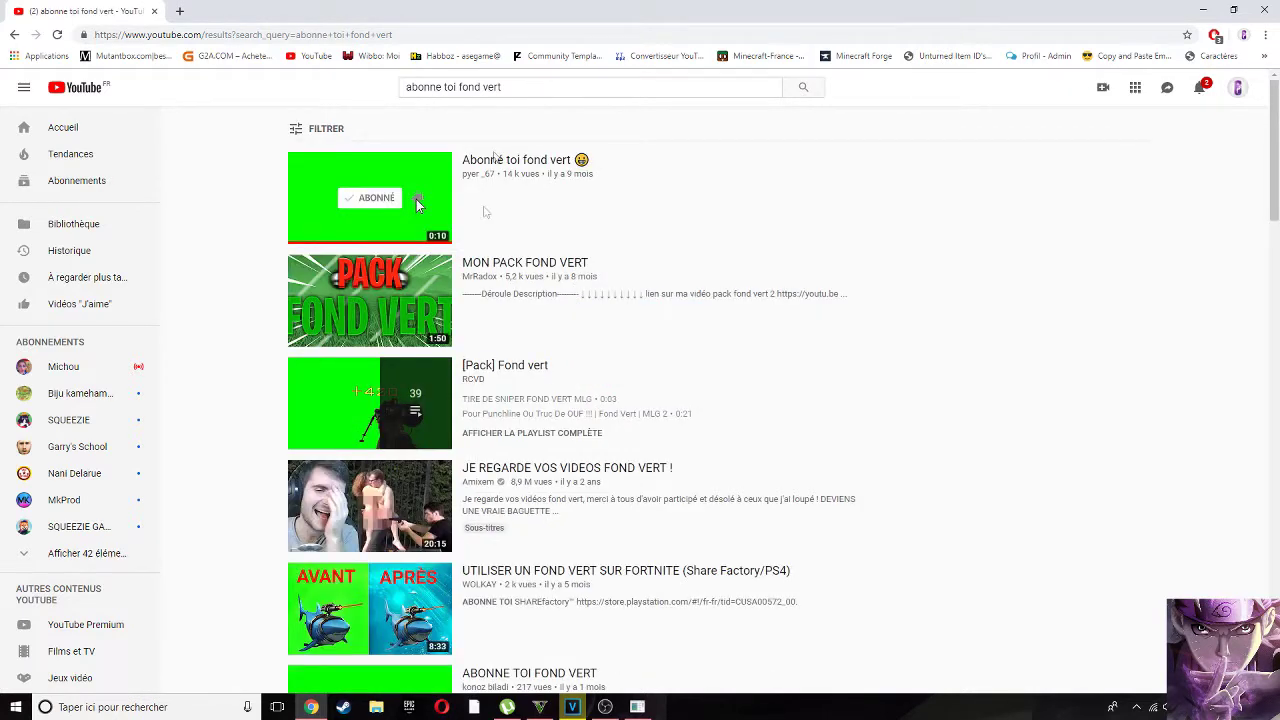
click(522, 162)
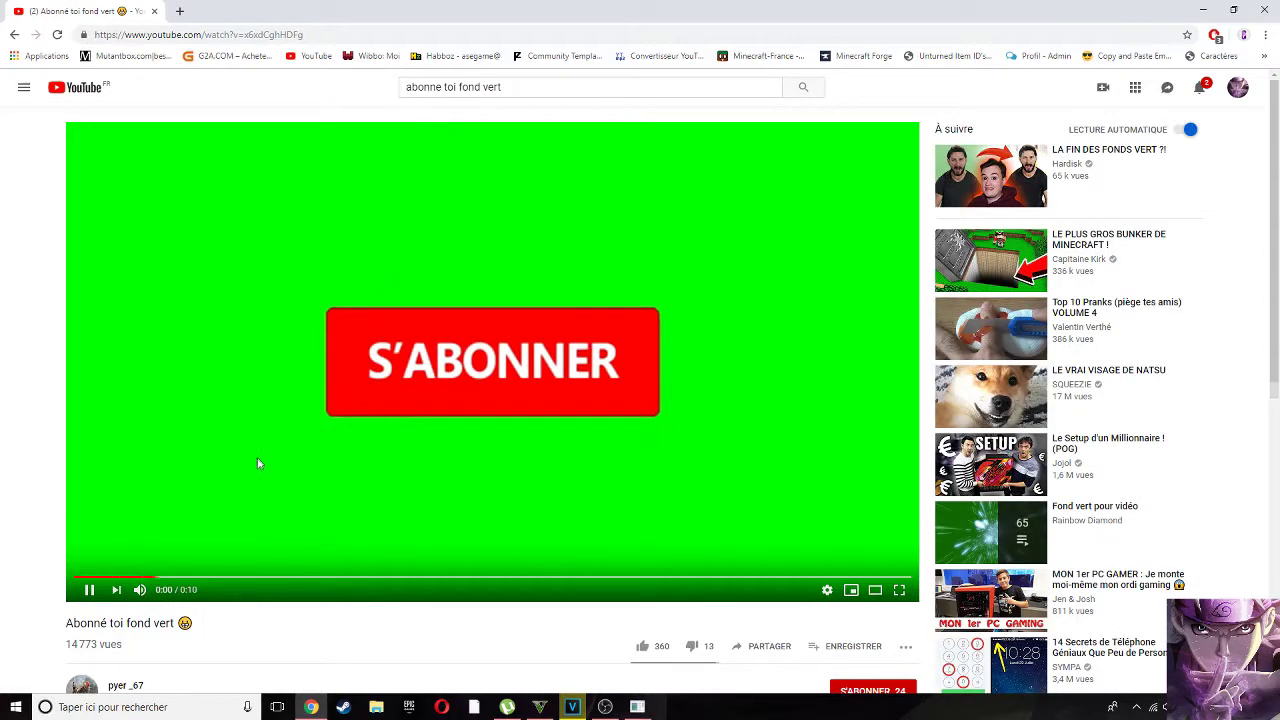
click(257, 457)
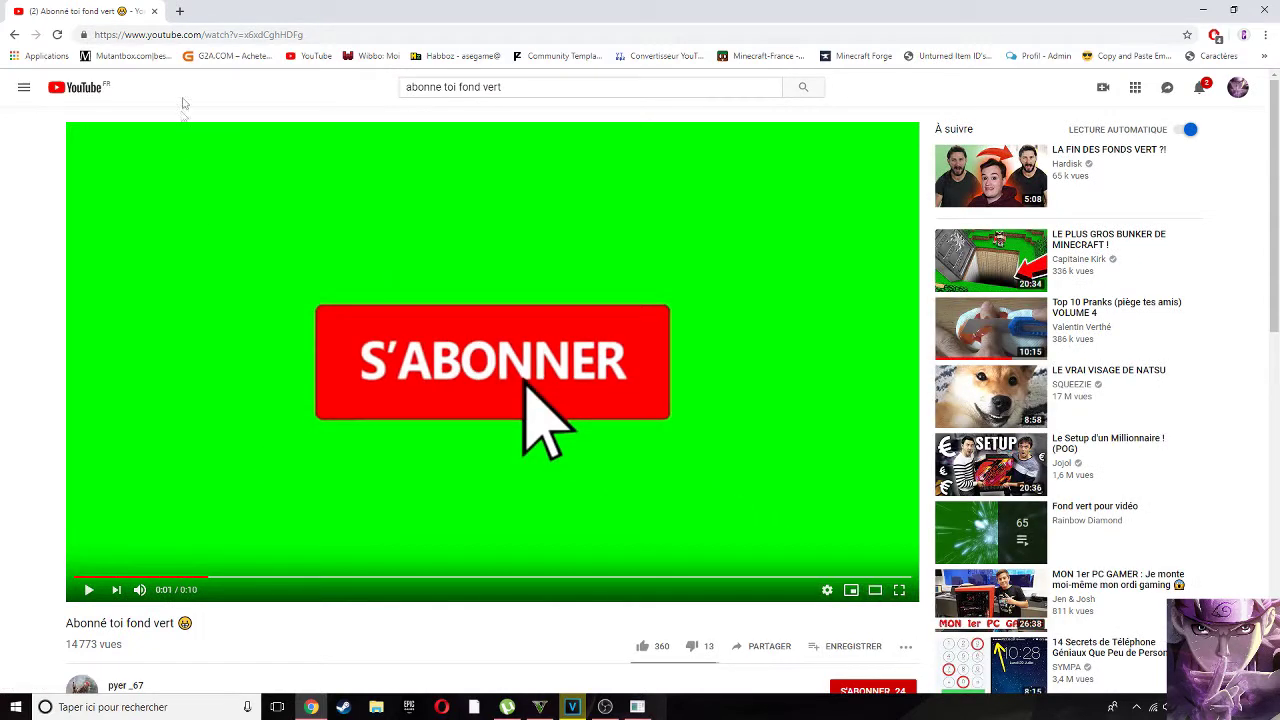
Copy the web address of the paused green-screen video
click(335, 34)
drag(335, 34, 88, 40)
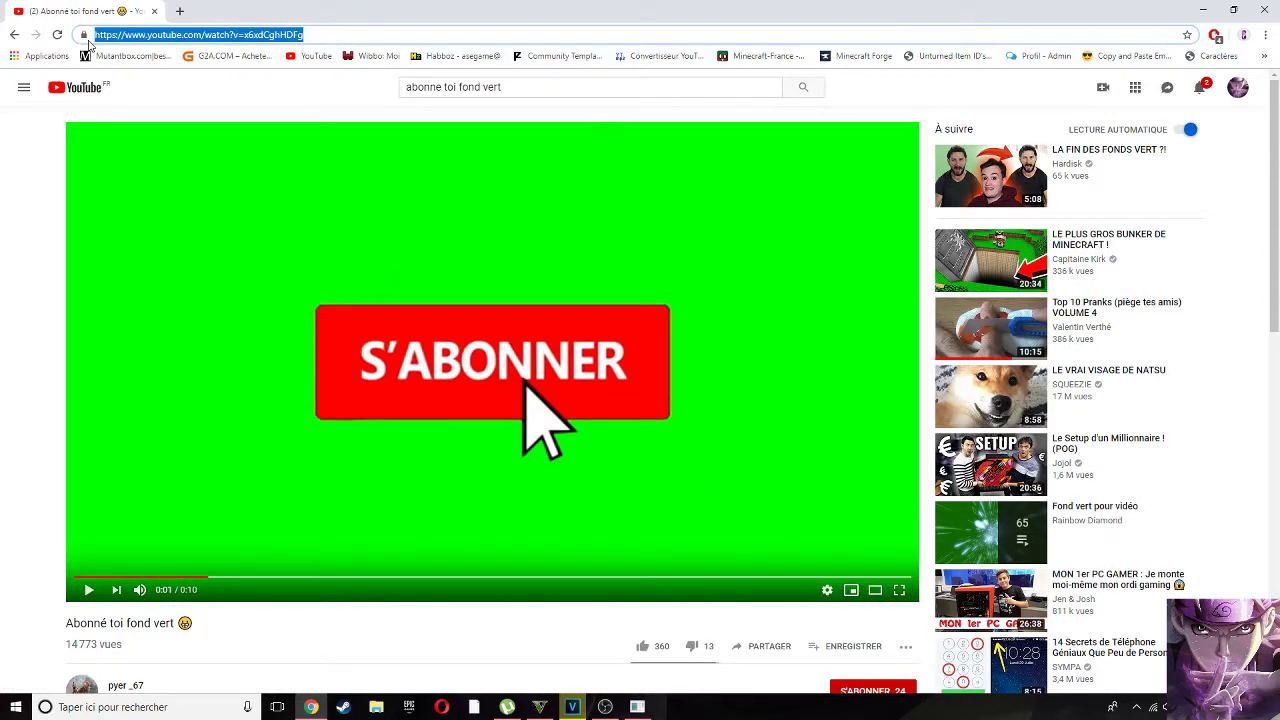
right_click(160, 38)
click(215, 84)
Search the web for "yt mp3" in a new tab and open the YouTube to Mp3 Converter at ytmp3.cc, closing the other tabs
click(181, 11)
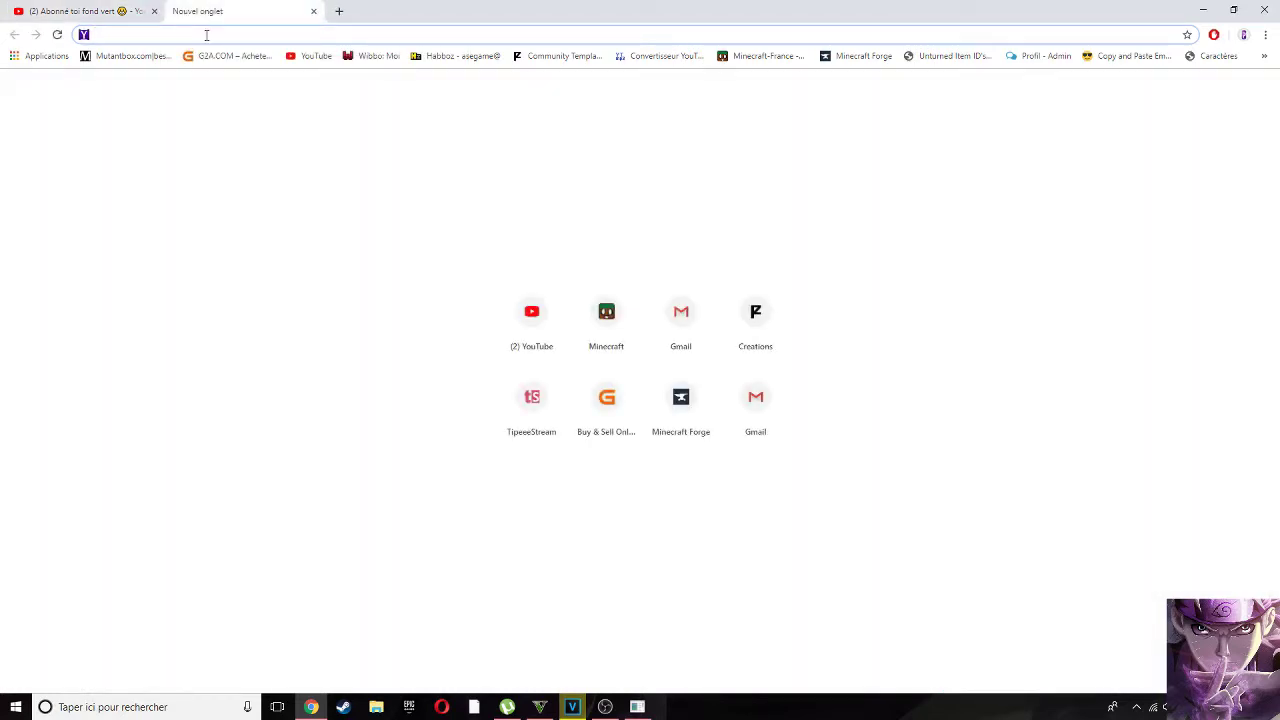
text(yt mp3)
key(Return)
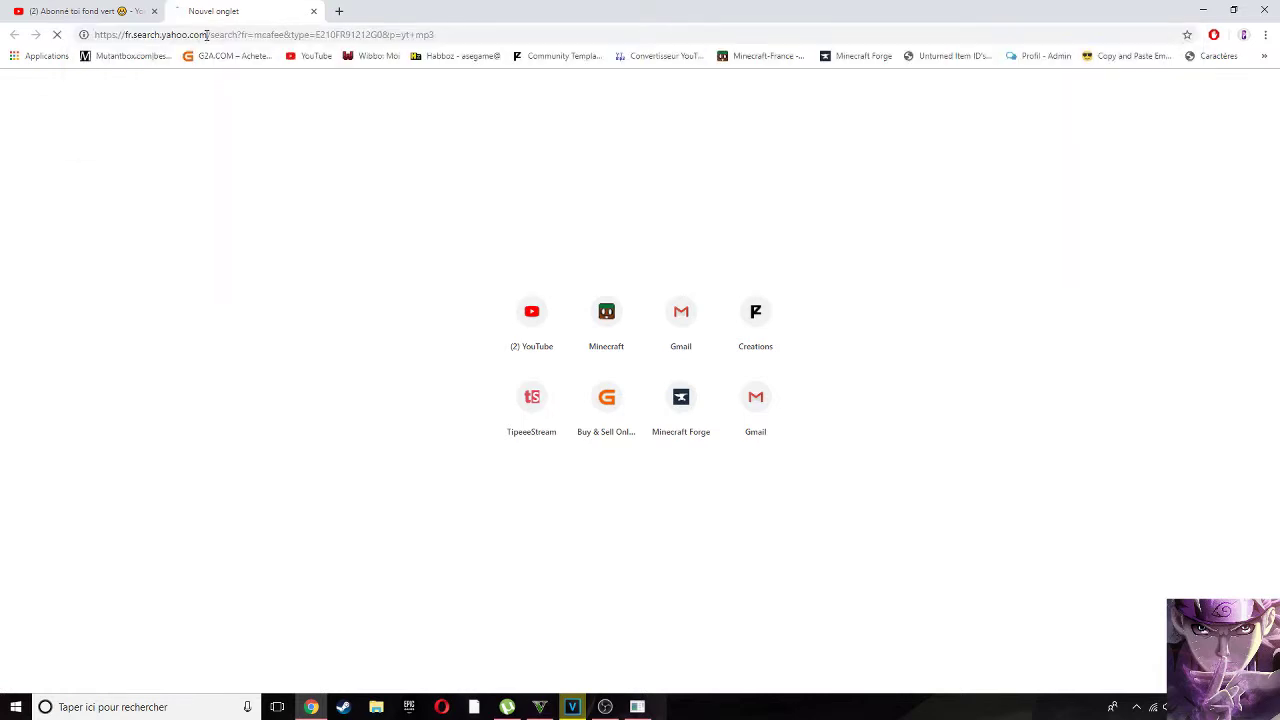
click(155, 11)
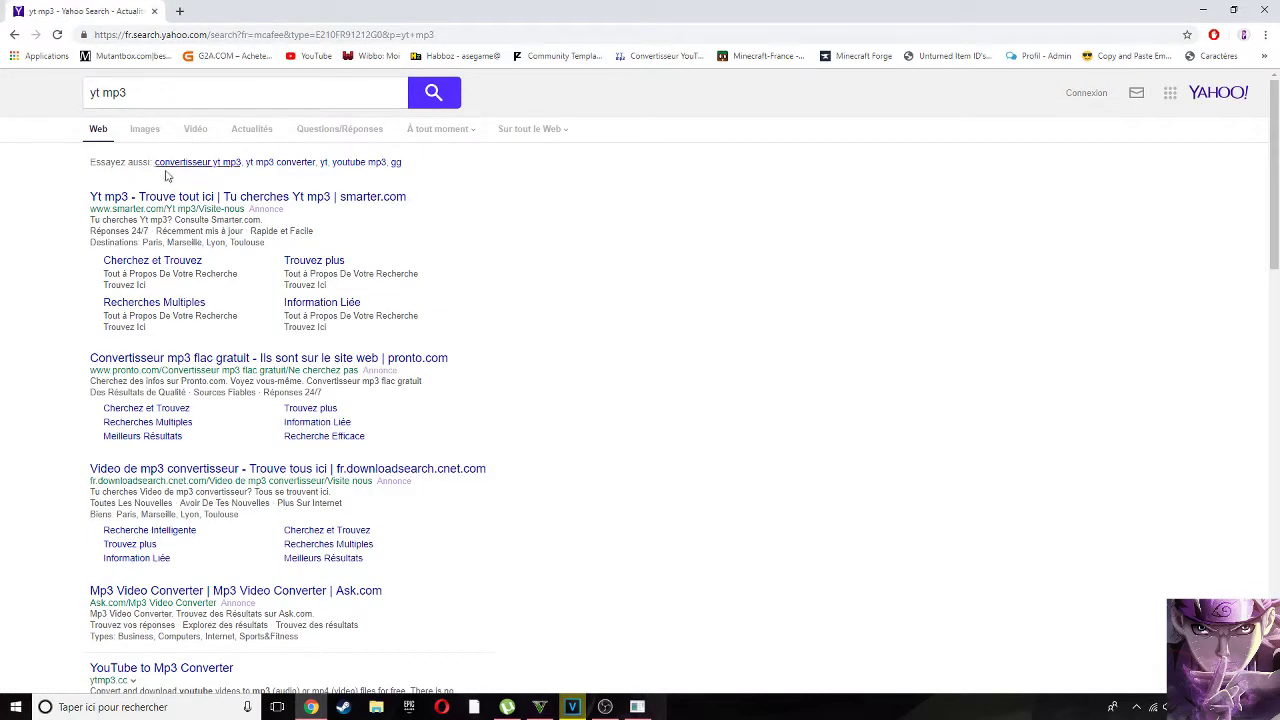
scroll(175, 192, down, 1)
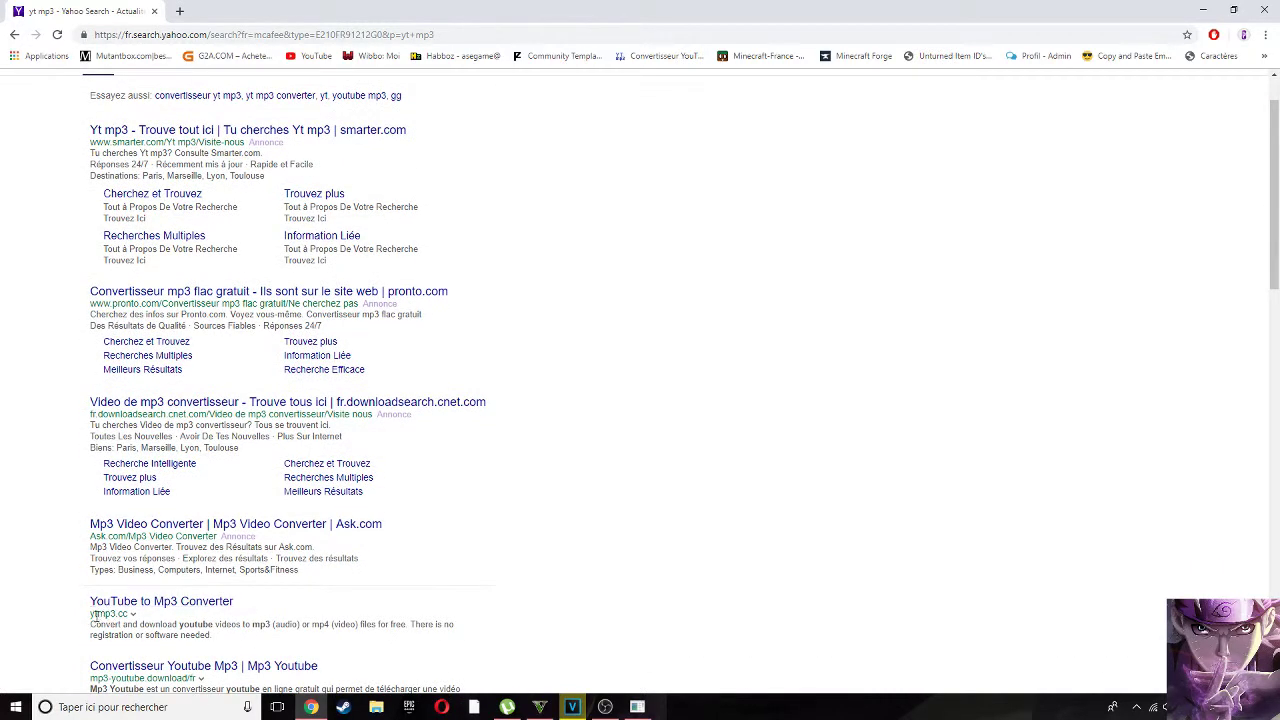
click(145, 603)
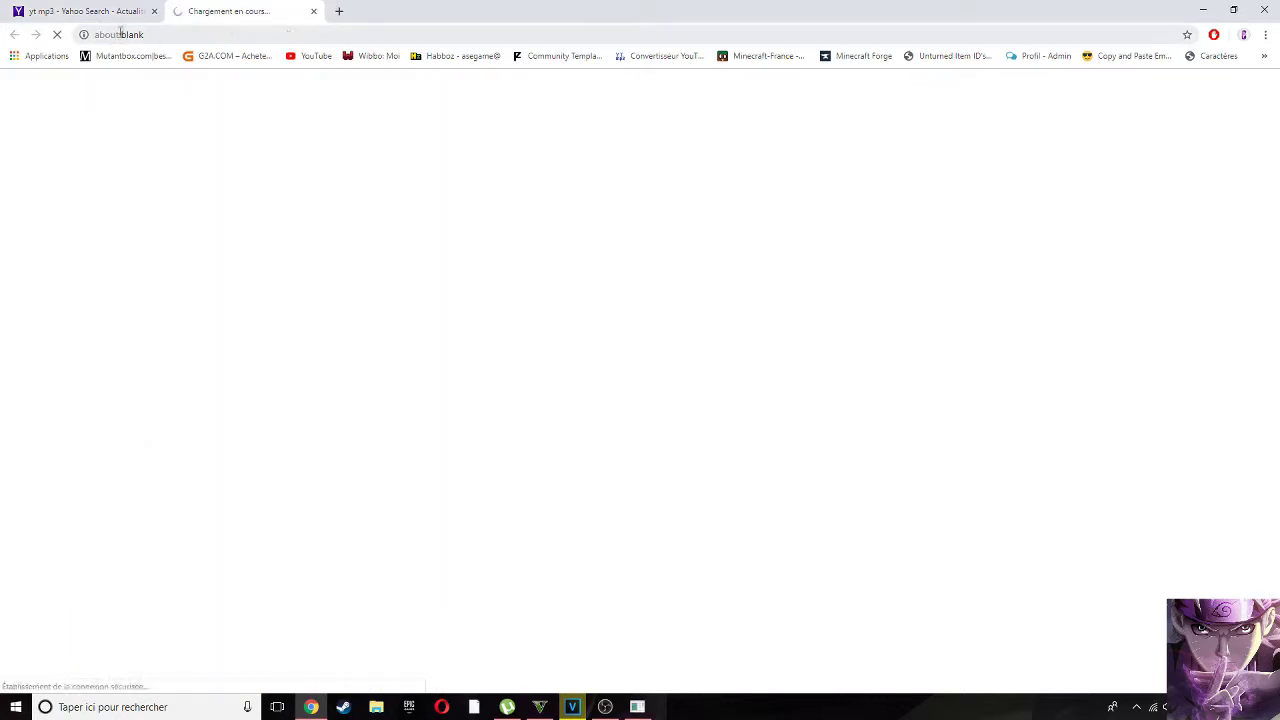
click(154, 11)
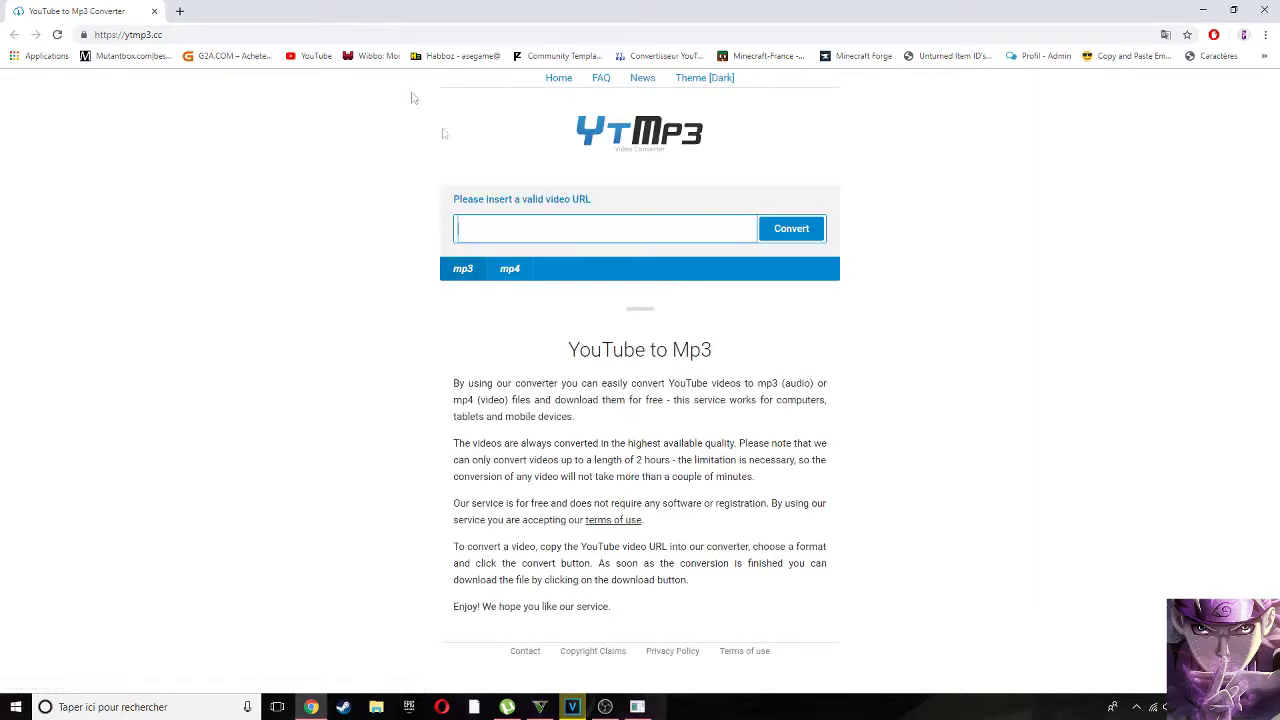
Convert the copied YouTube video link to mp4 format
click(510, 272)
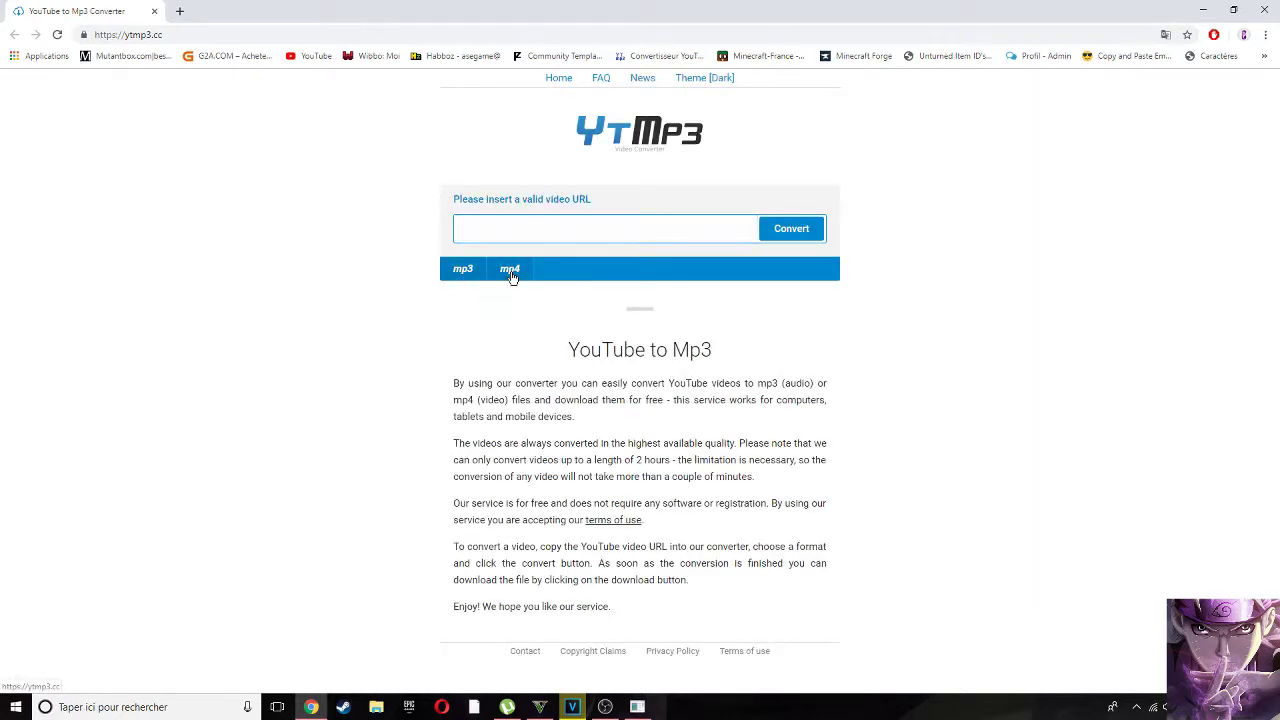
click(544, 227)
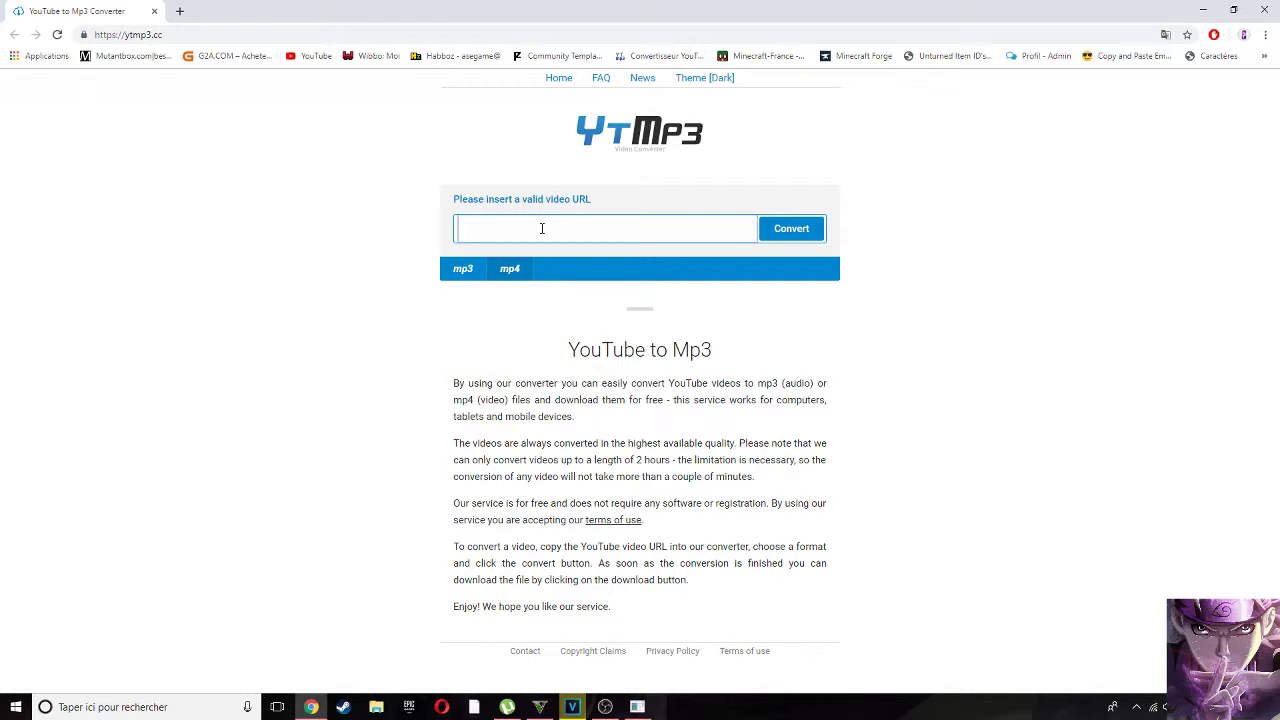
right_click(542, 228)
click(589, 306)
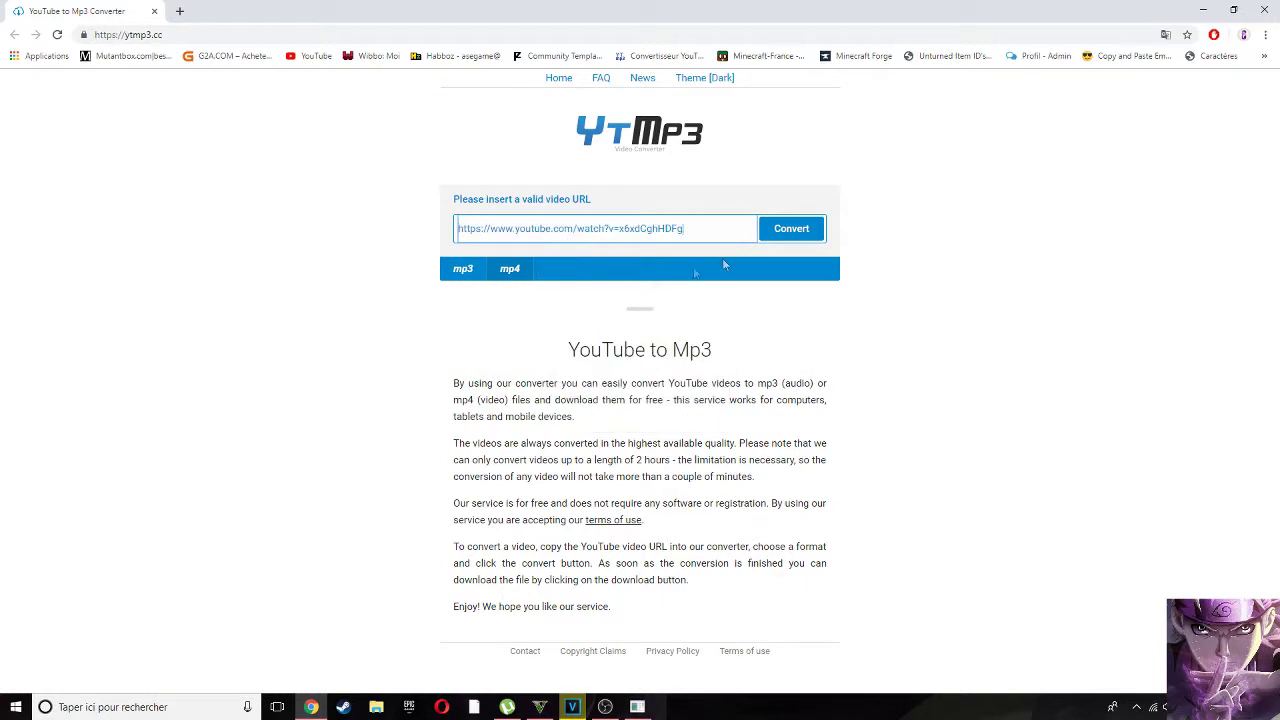
click(795, 233)
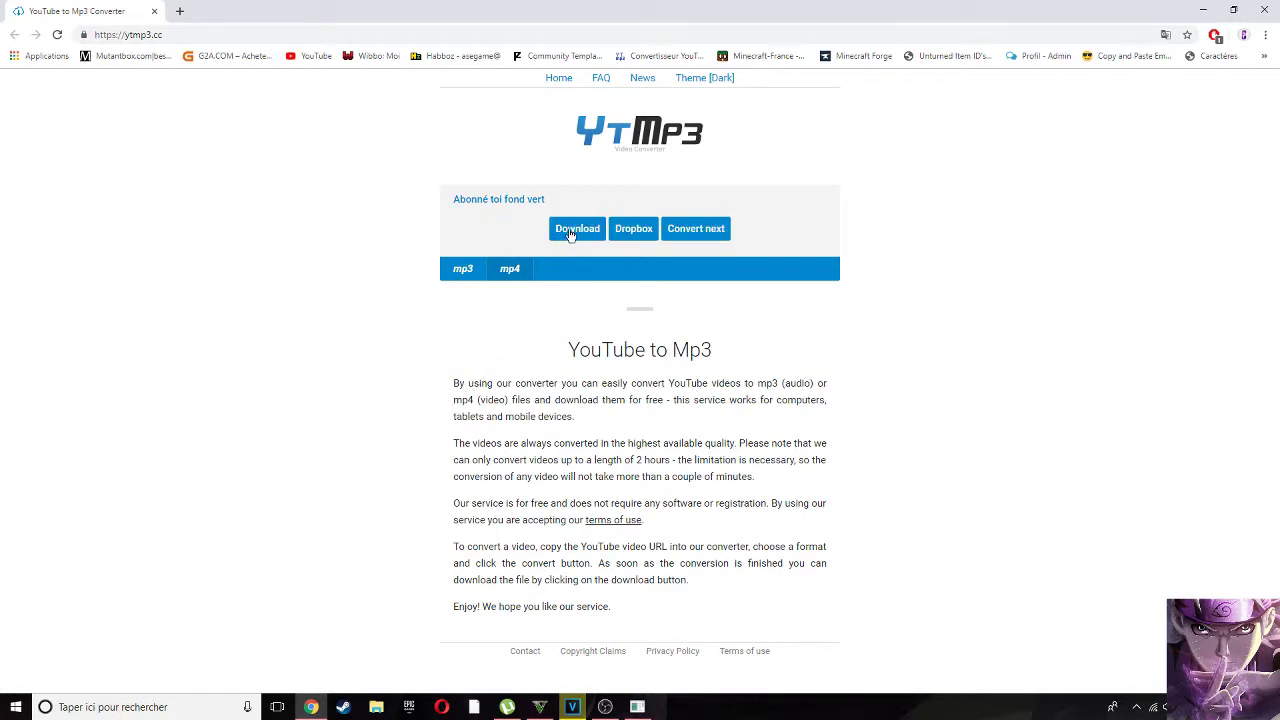
Download the converted mp4, closing the redirect tab and the browser, and place the file on the desktop
click(566, 232)
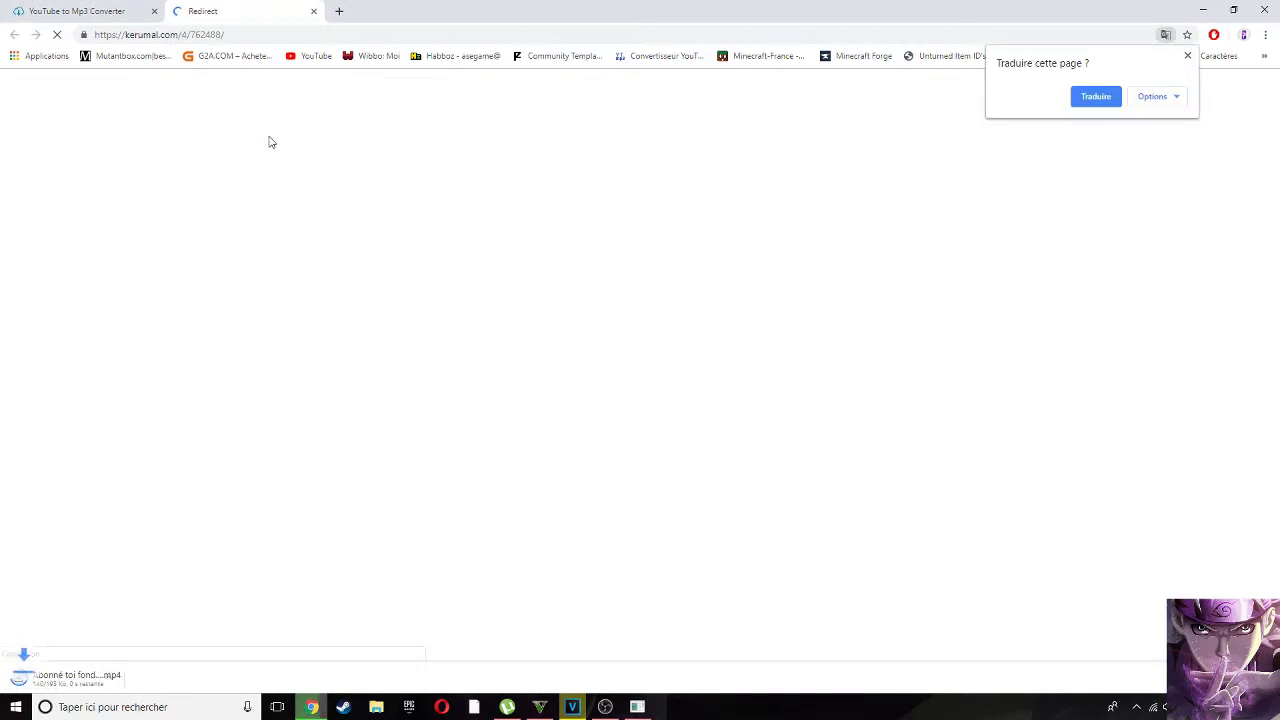
key(ctrl+w)
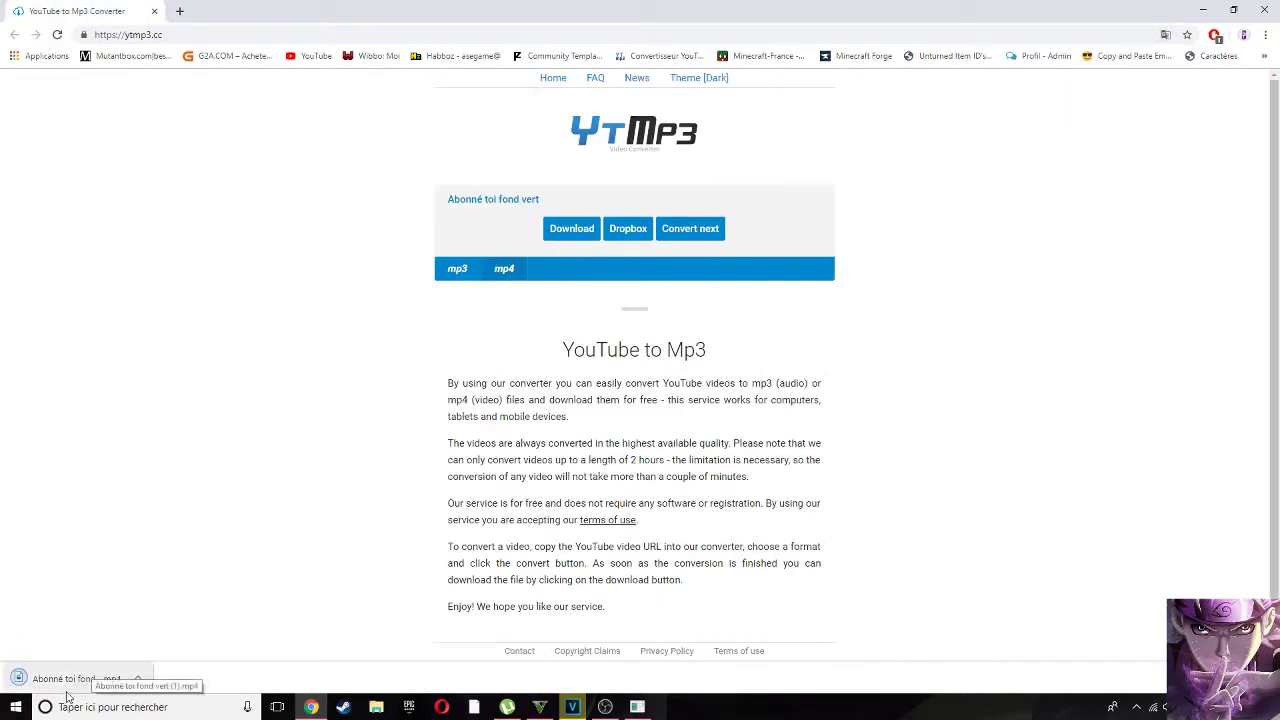
drag(85, 678, 1279, 245)
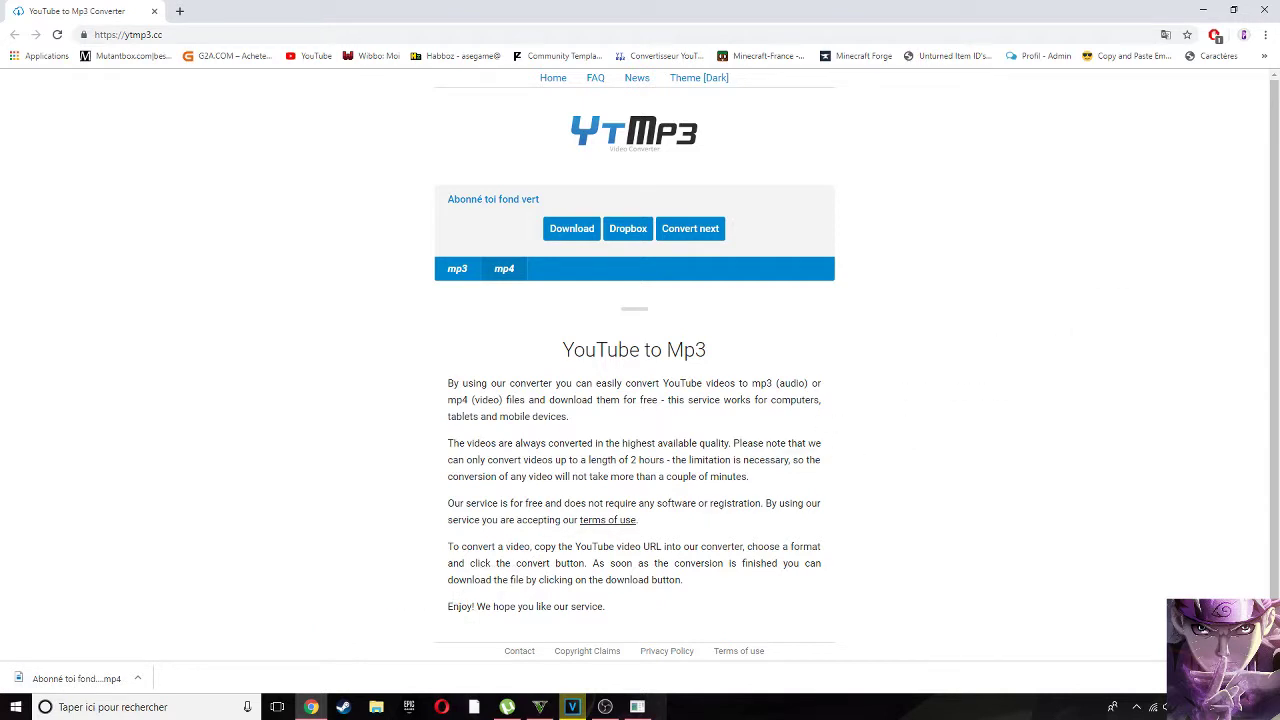
click(1263, 10)
drag(1279, 245, 348, 429)
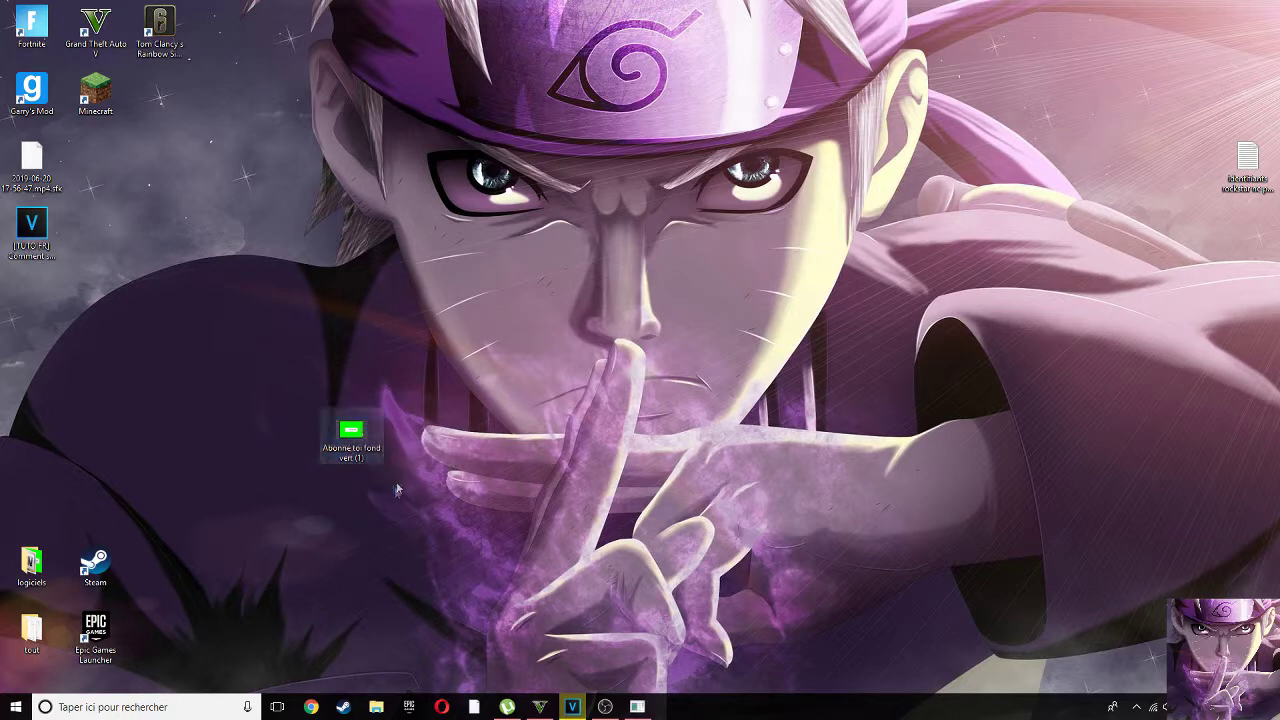
Delete "Abonné toi fond vert (1)" from the desktop and check the logiciels folder for the existing copy of the video
mouse_move(350, 432)
mouse_down()
mouse_move(265, 430)
mouse_move(40, 560)
mouse_move(318, 478)
mouse_move(352, 432)
mouse_up()
right_click(360, 431)
click(420, 386)
double_click(31, 562)
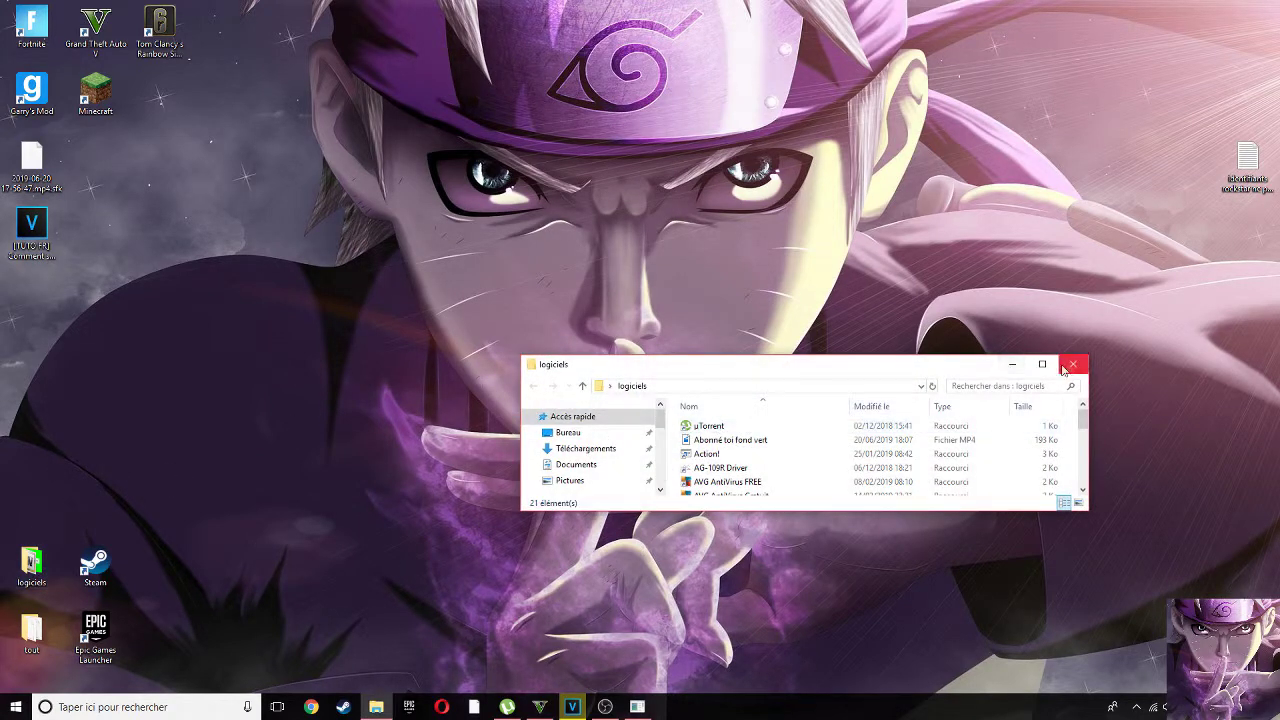
click(1072, 364)
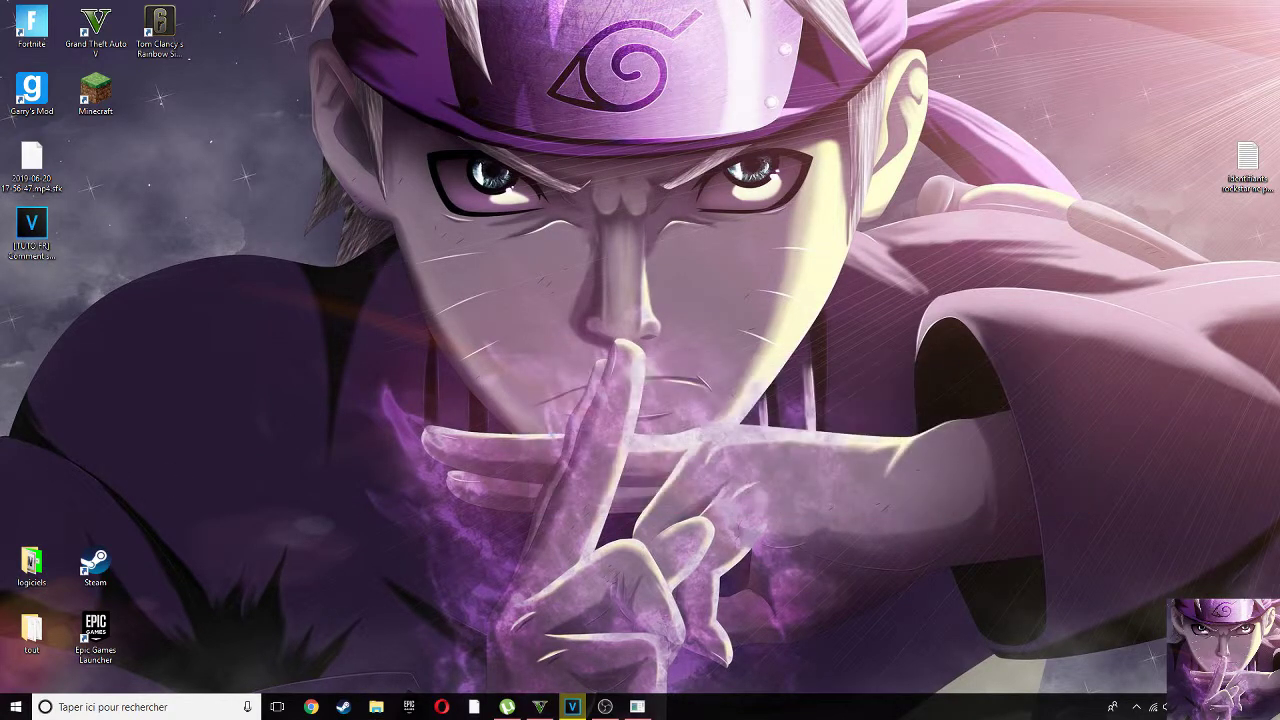
Switch to OBS and add a new VLC video source named "fond vert 1" to the bureau scene
click(605, 706)
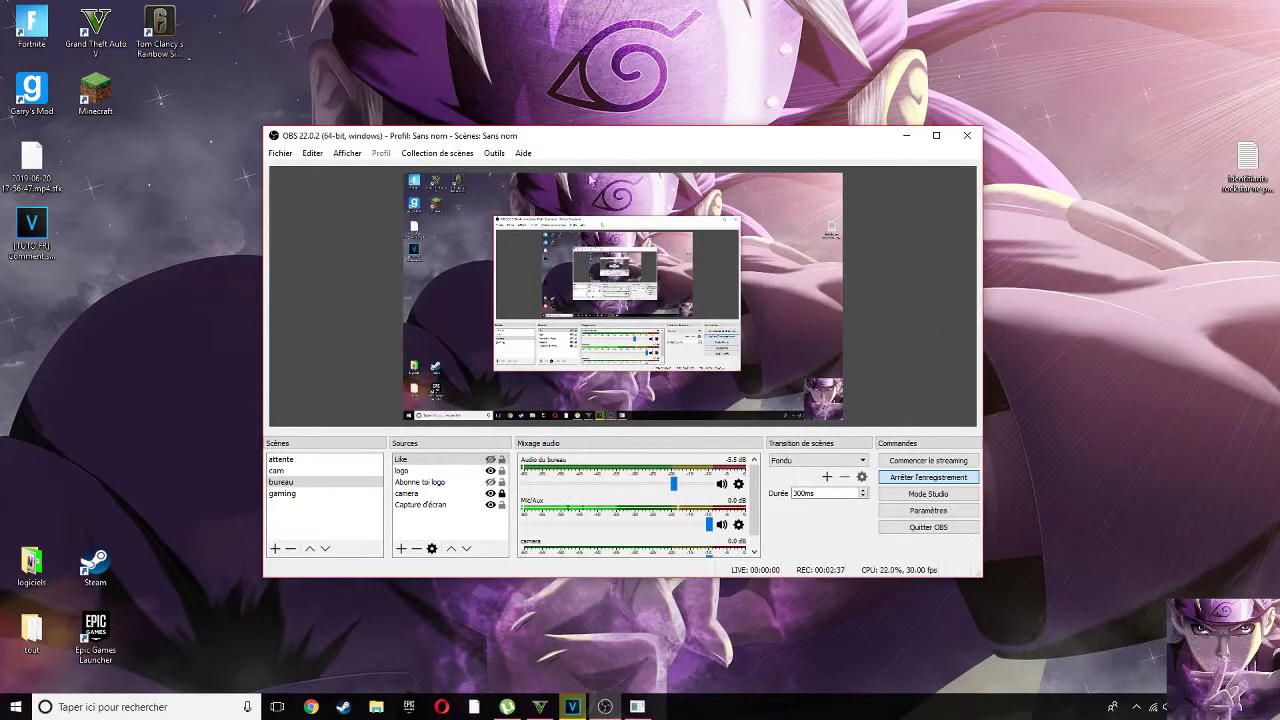
right_click(445, 521)
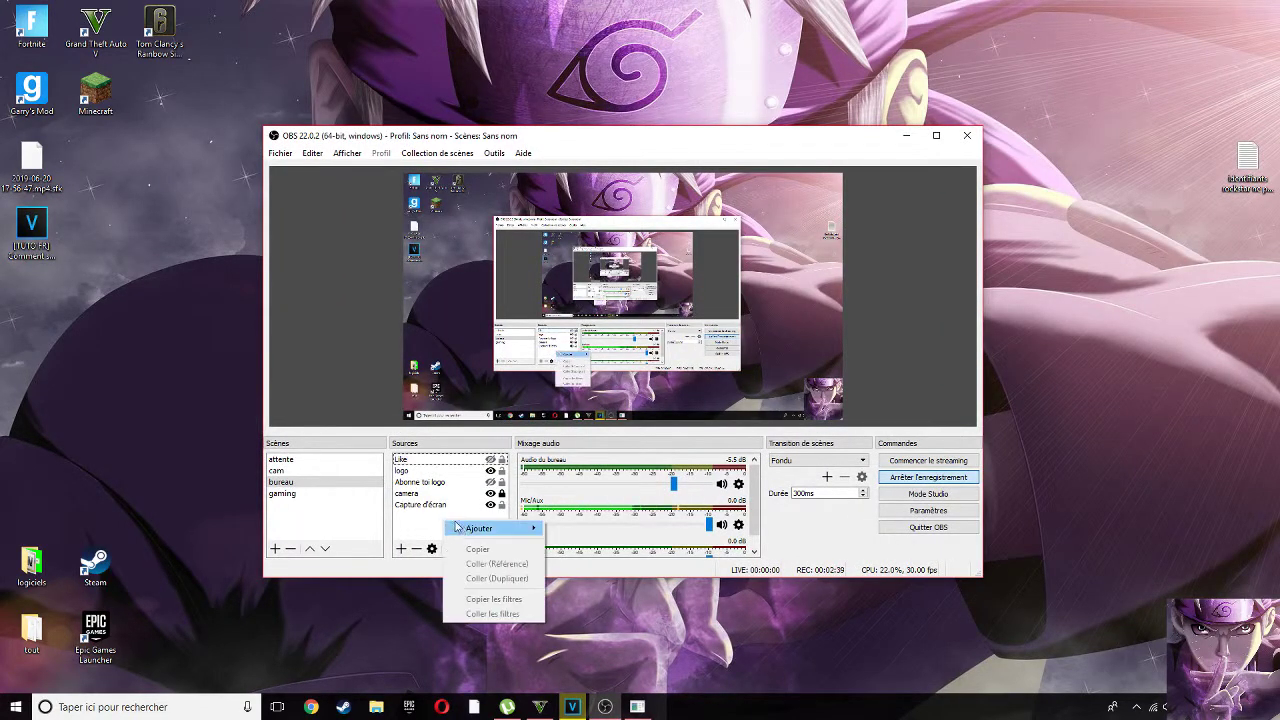
mouse_move(488, 536)
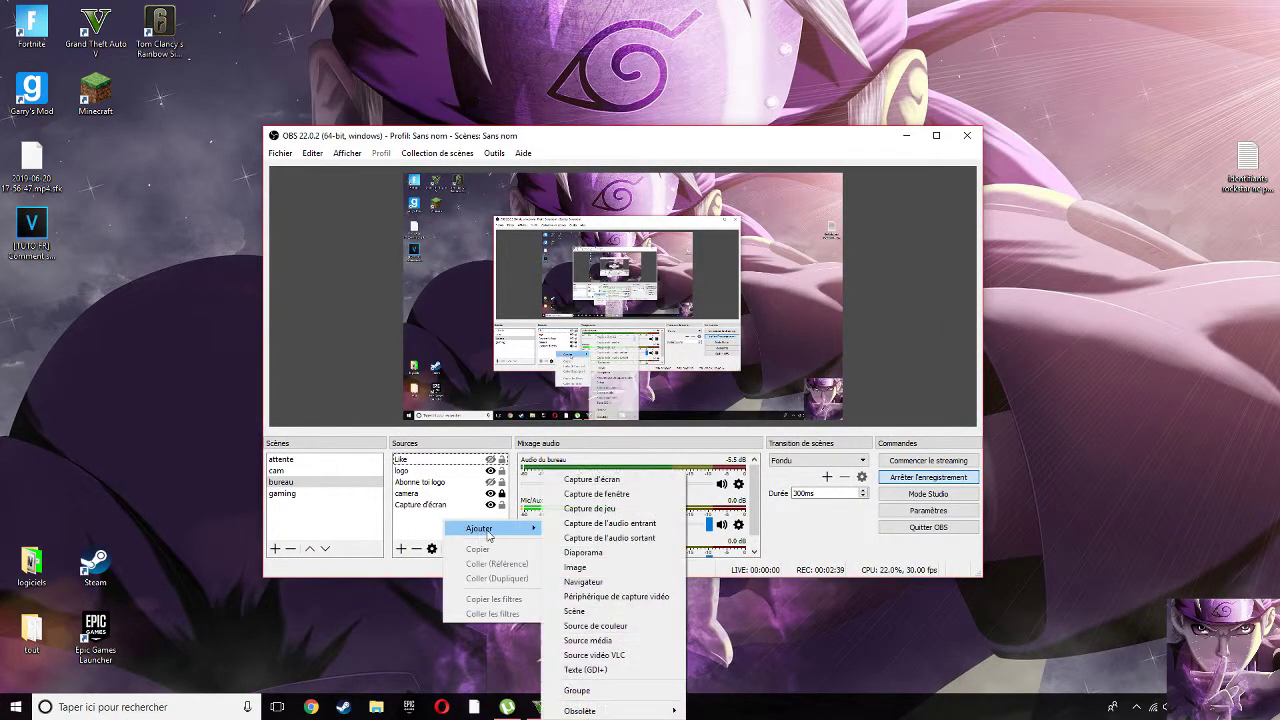
right_click(421, 528)
mouse_move(460, 535)
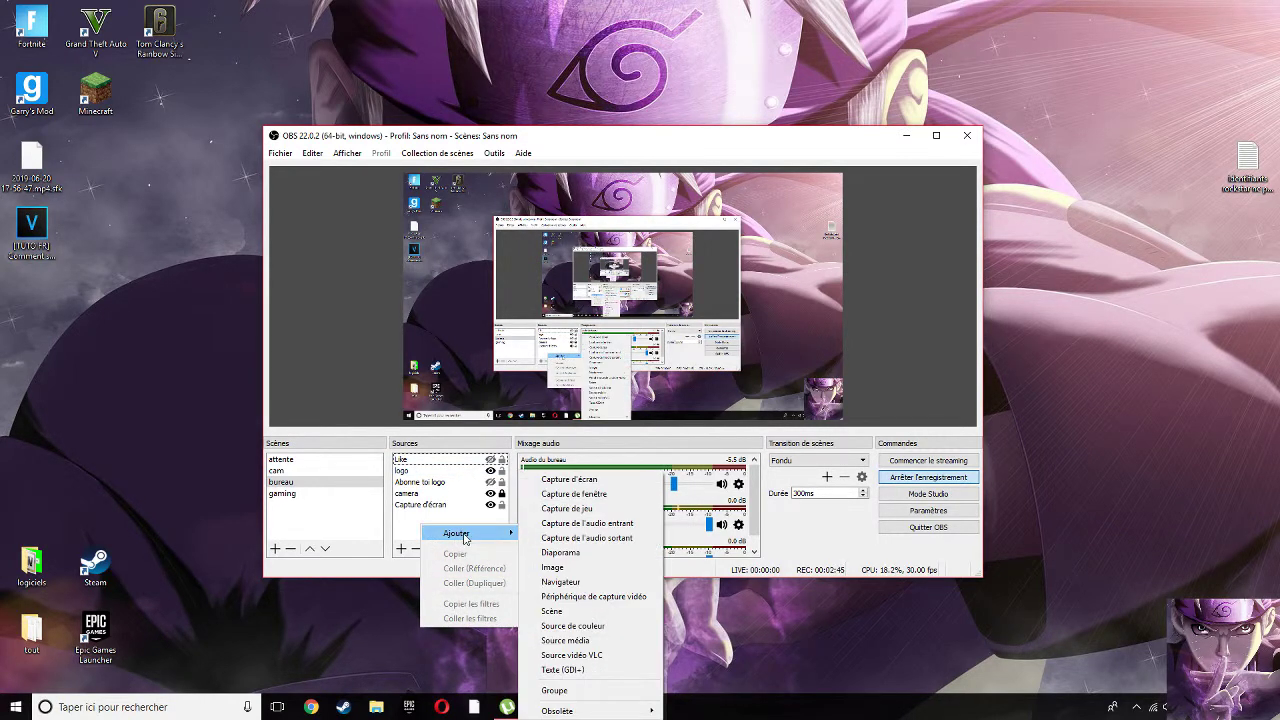
click(578, 655)
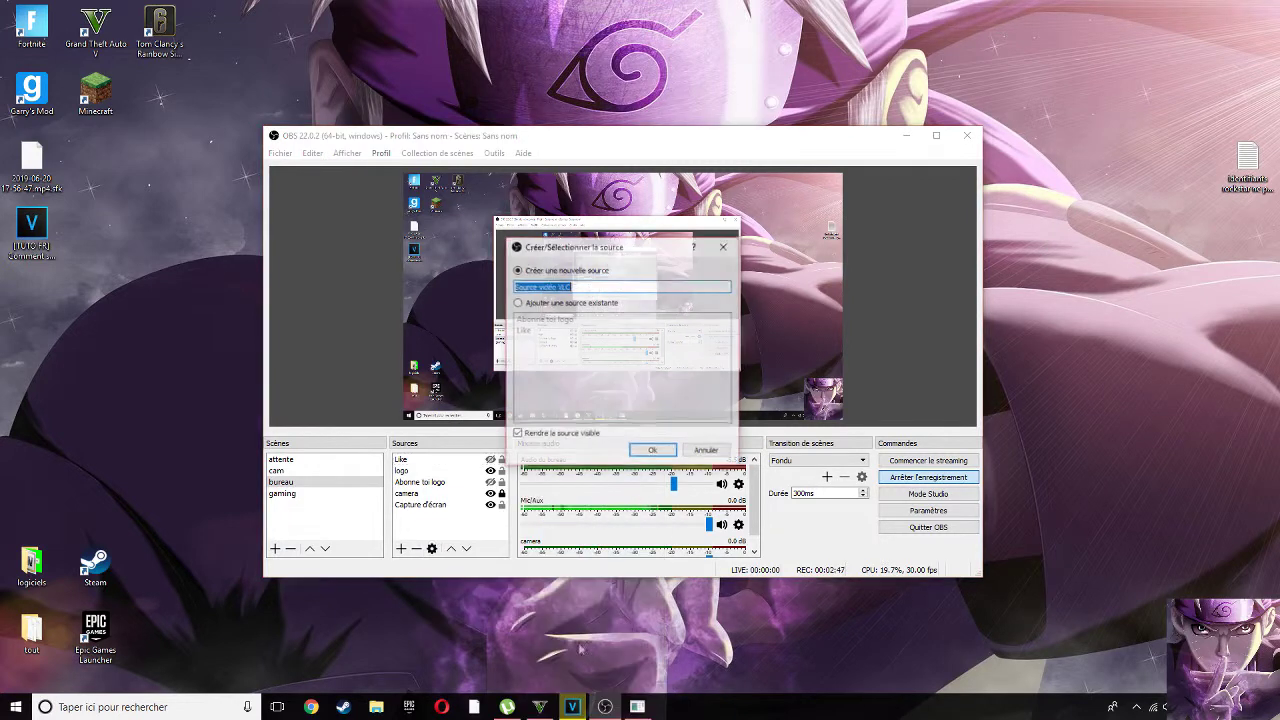
key(BackSpace)
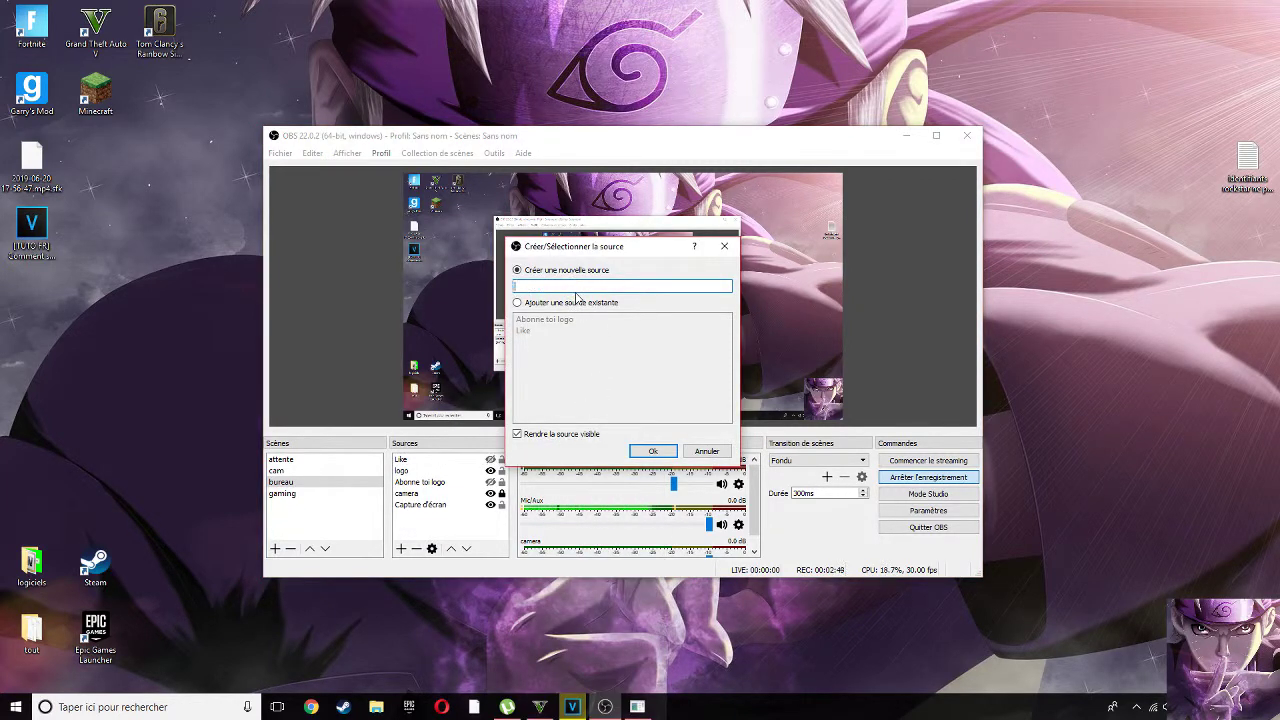
text(fond vert 1)
key(Return)
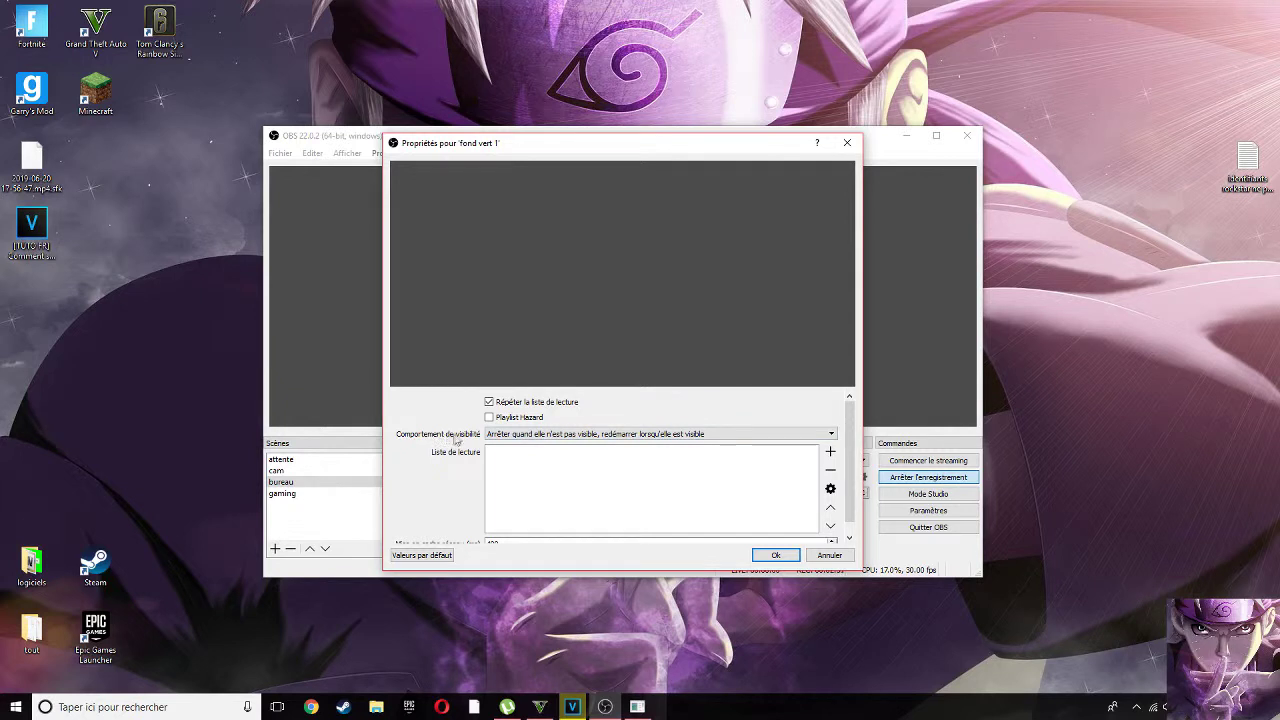
Set the source to stop when not visible and restart when visible, and add "Abonné toi fond vert" from the logiciels folder to its playlist
click(581, 436)
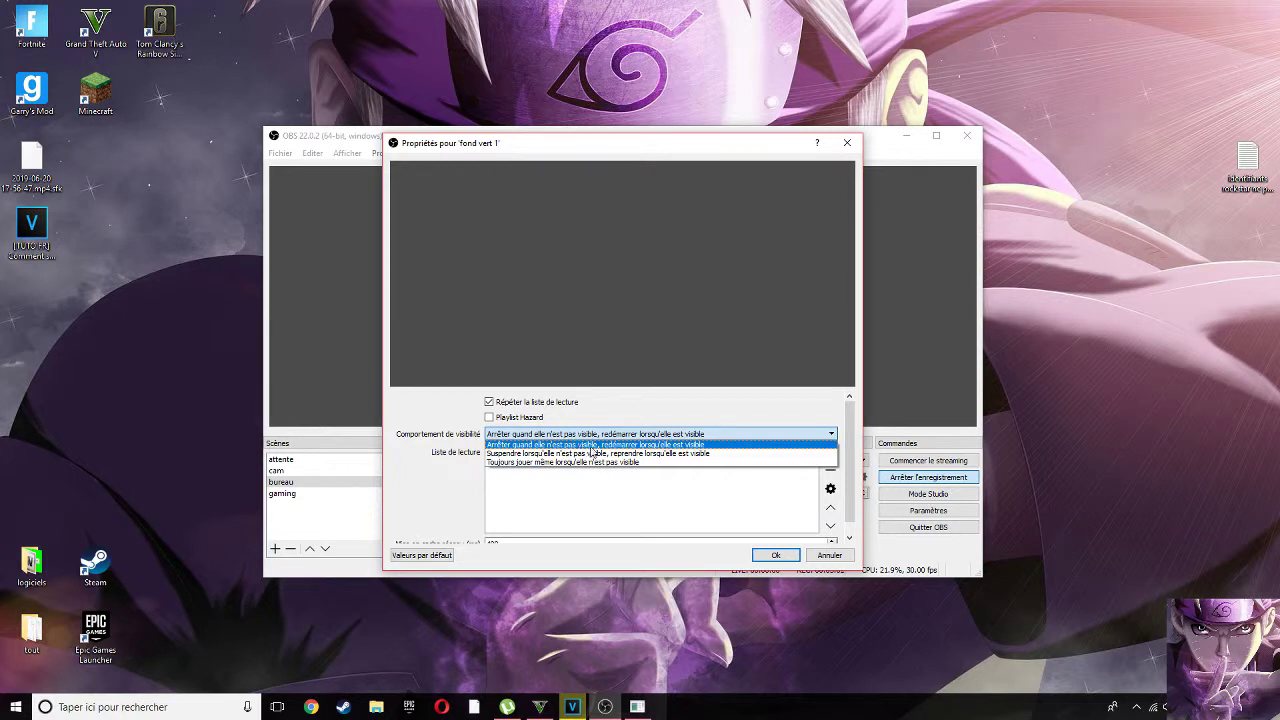
click(598, 449)
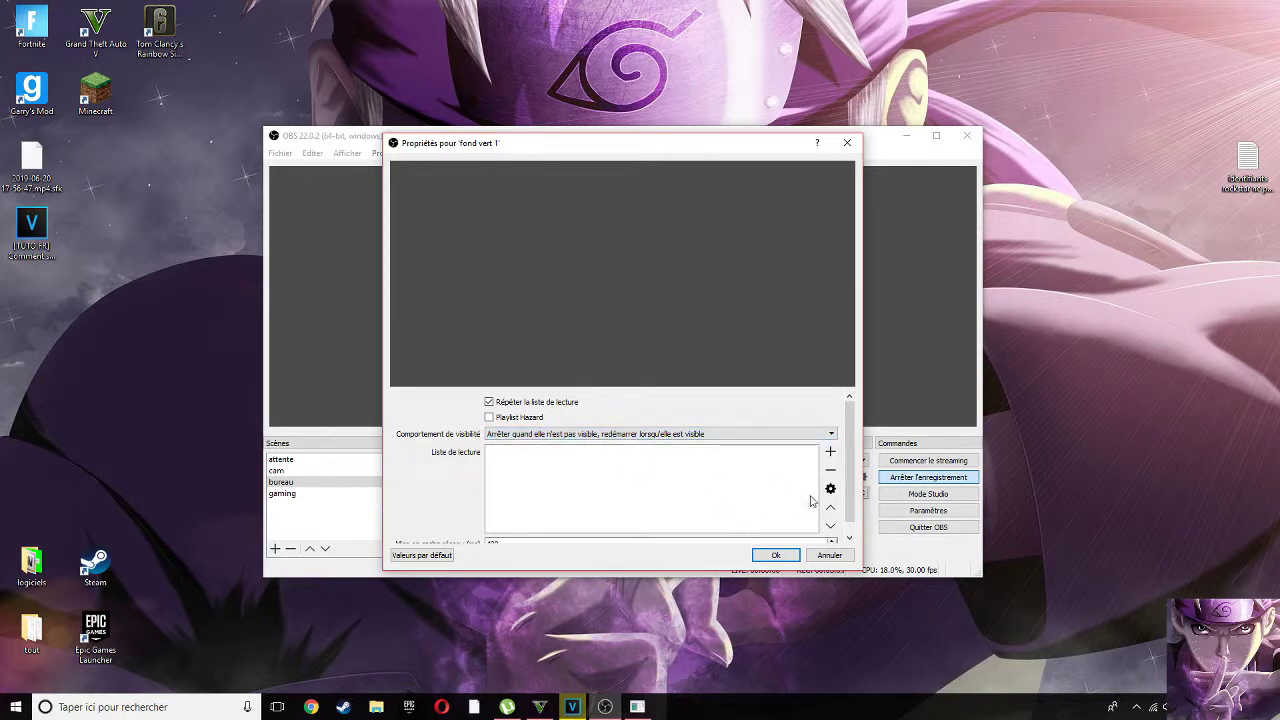
click(831, 457)
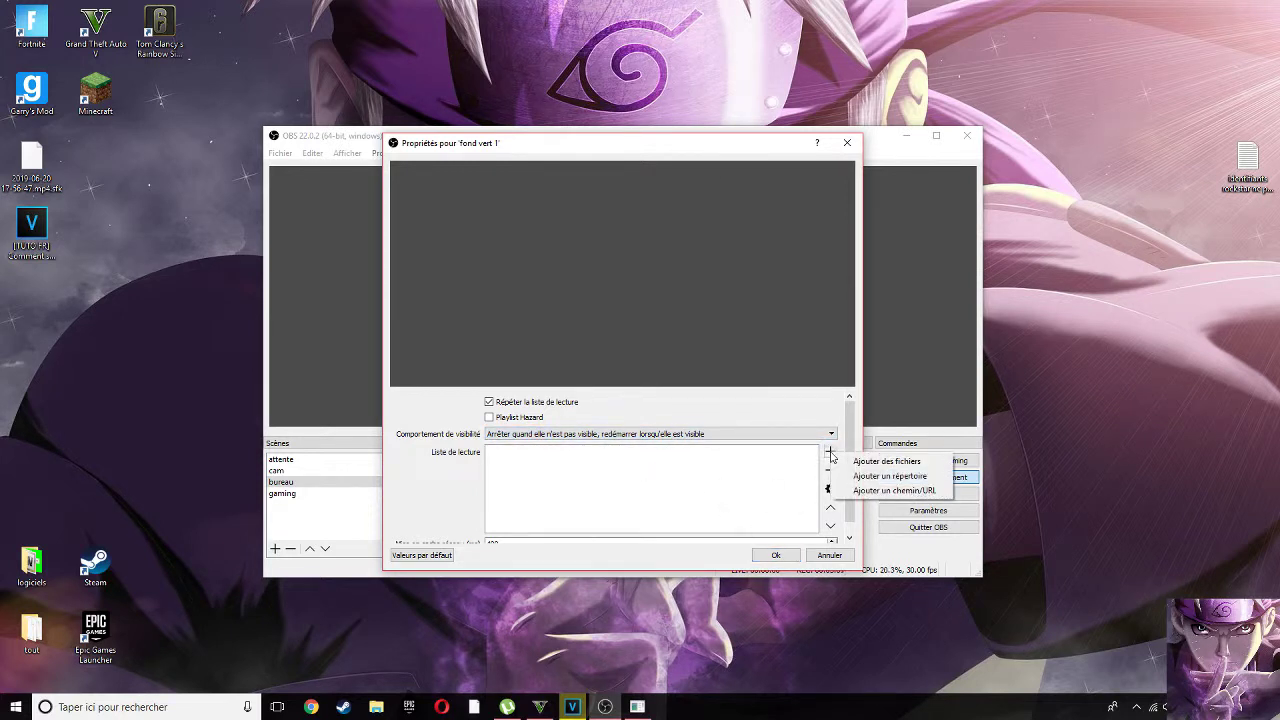
click(862, 462)
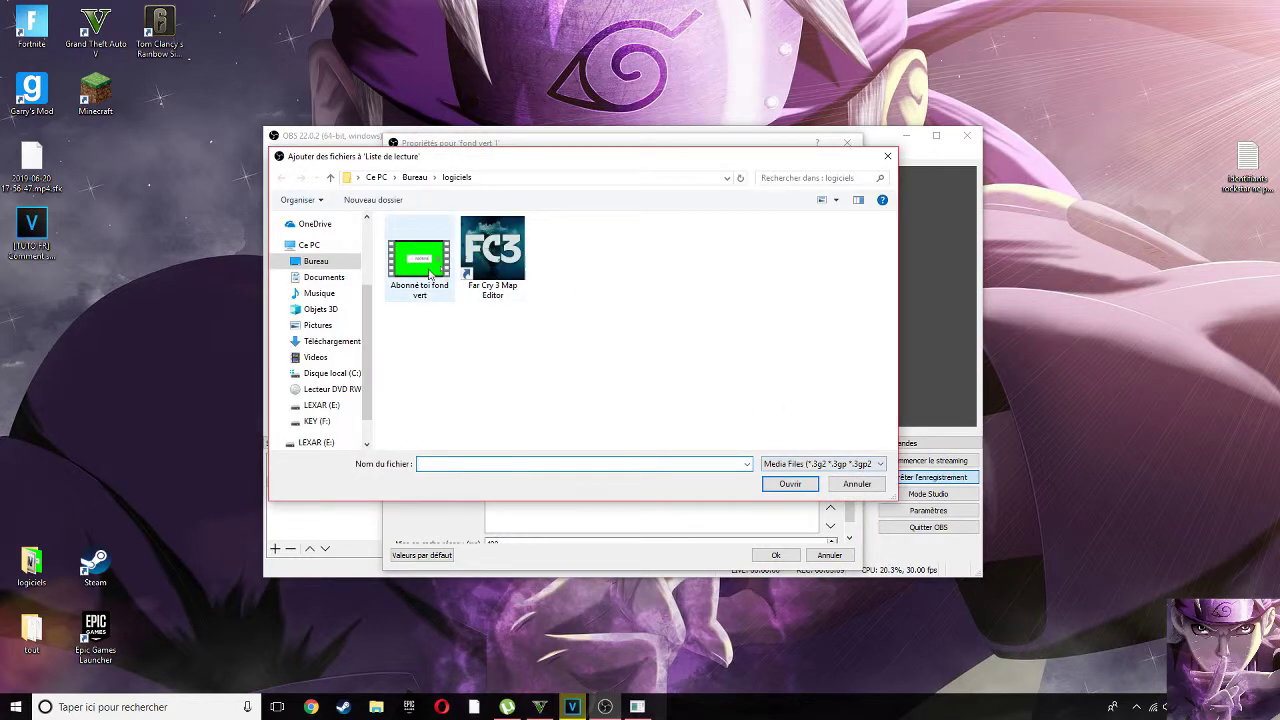
key(ctrl+a)
click(438, 306)
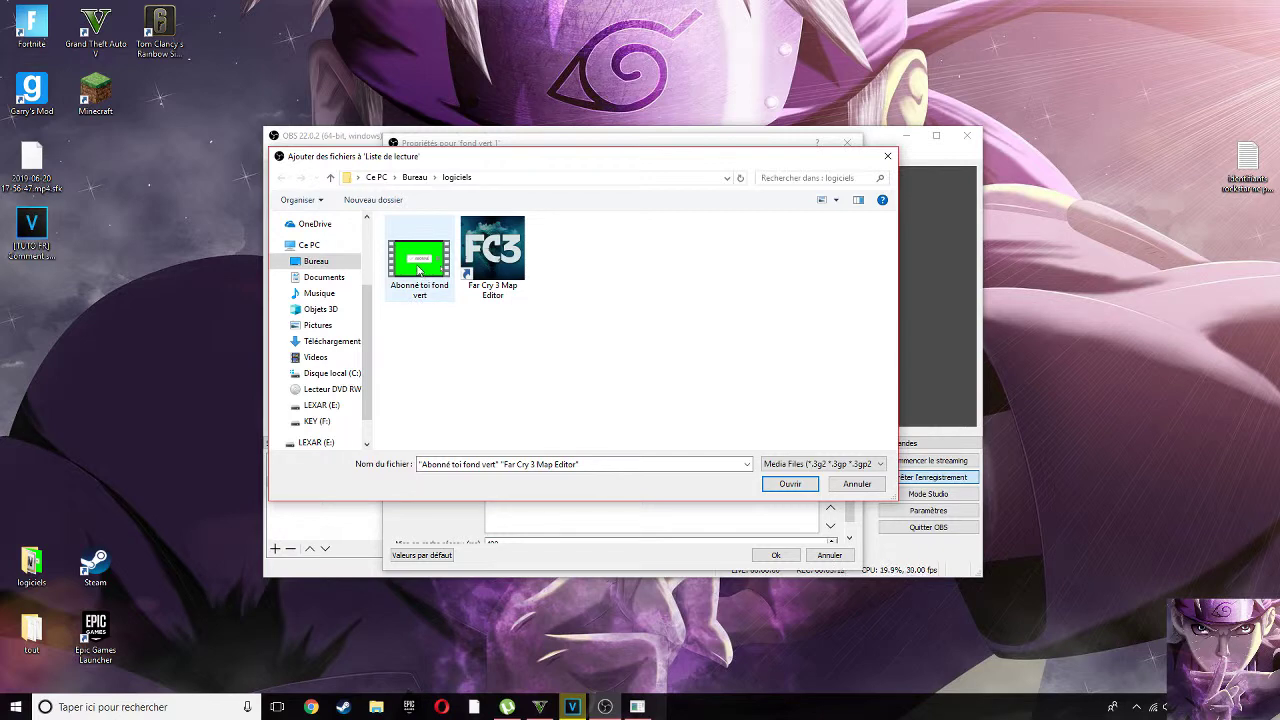
click(415, 270)
double_click(415, 270)
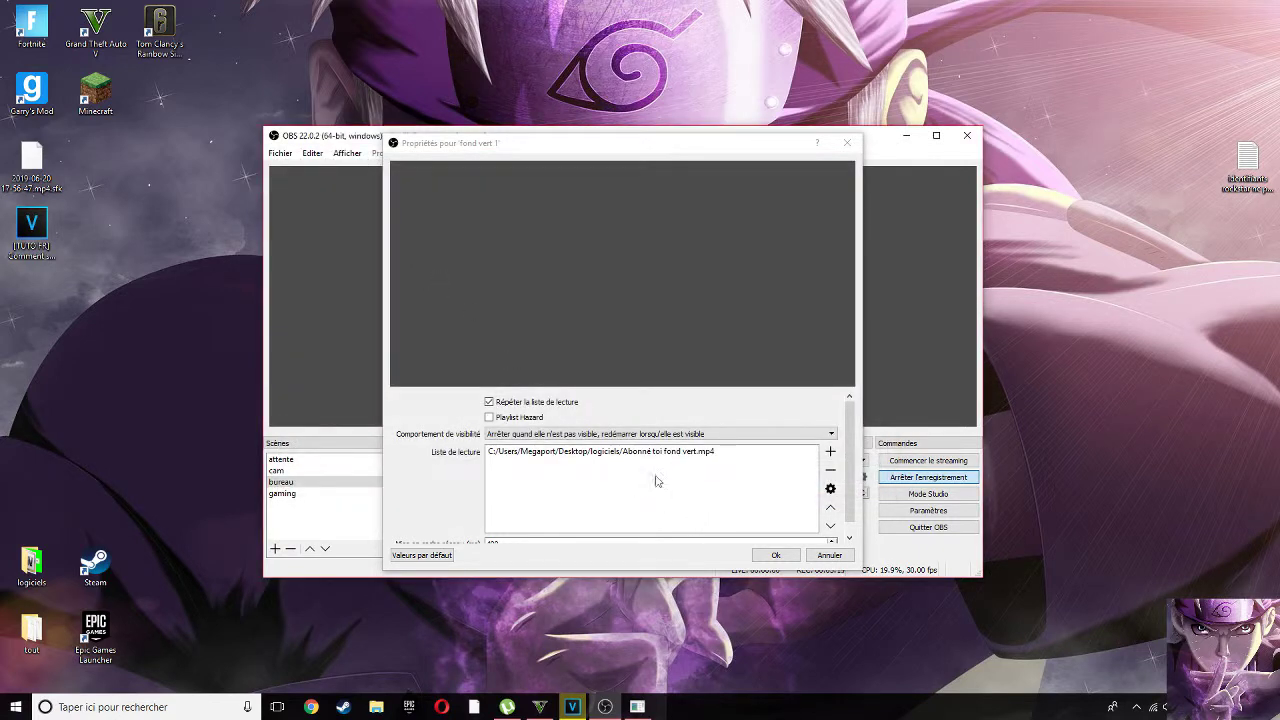
click(776, 556)
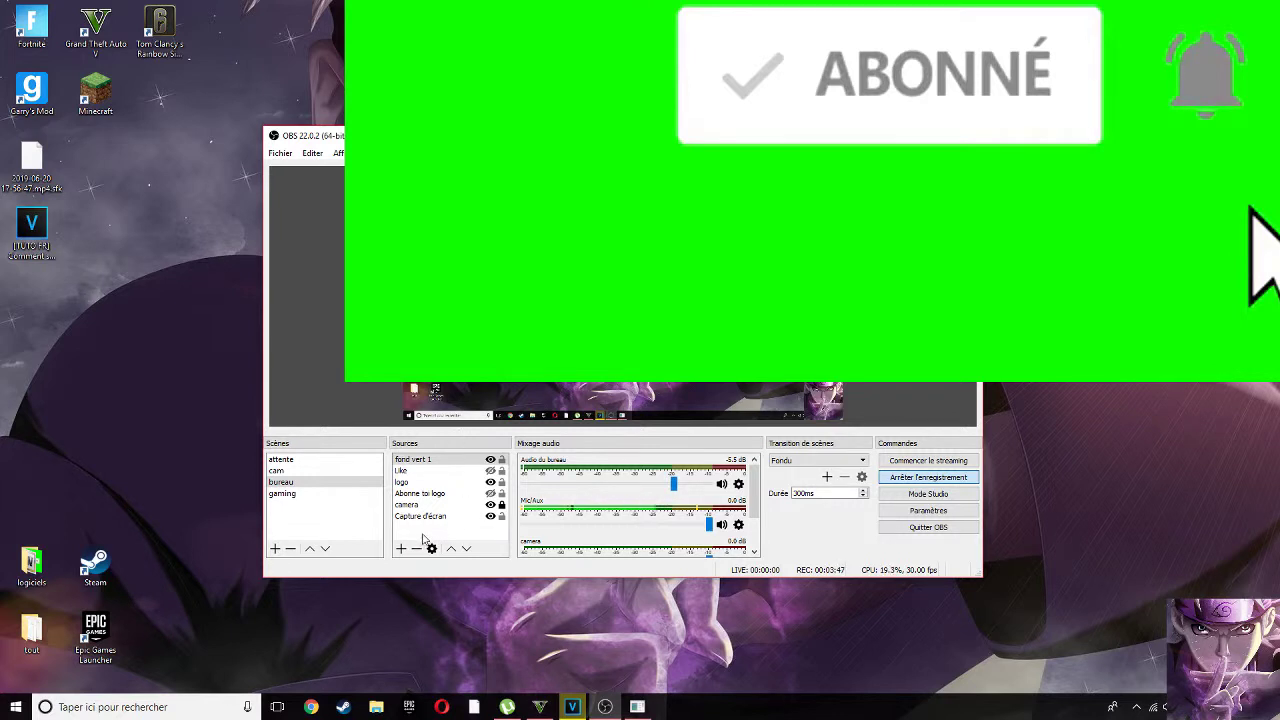
Add a chroma key (Clé chromatique) effect filter to the "fond vert 1" source with the default green key
right_click(429, 462)
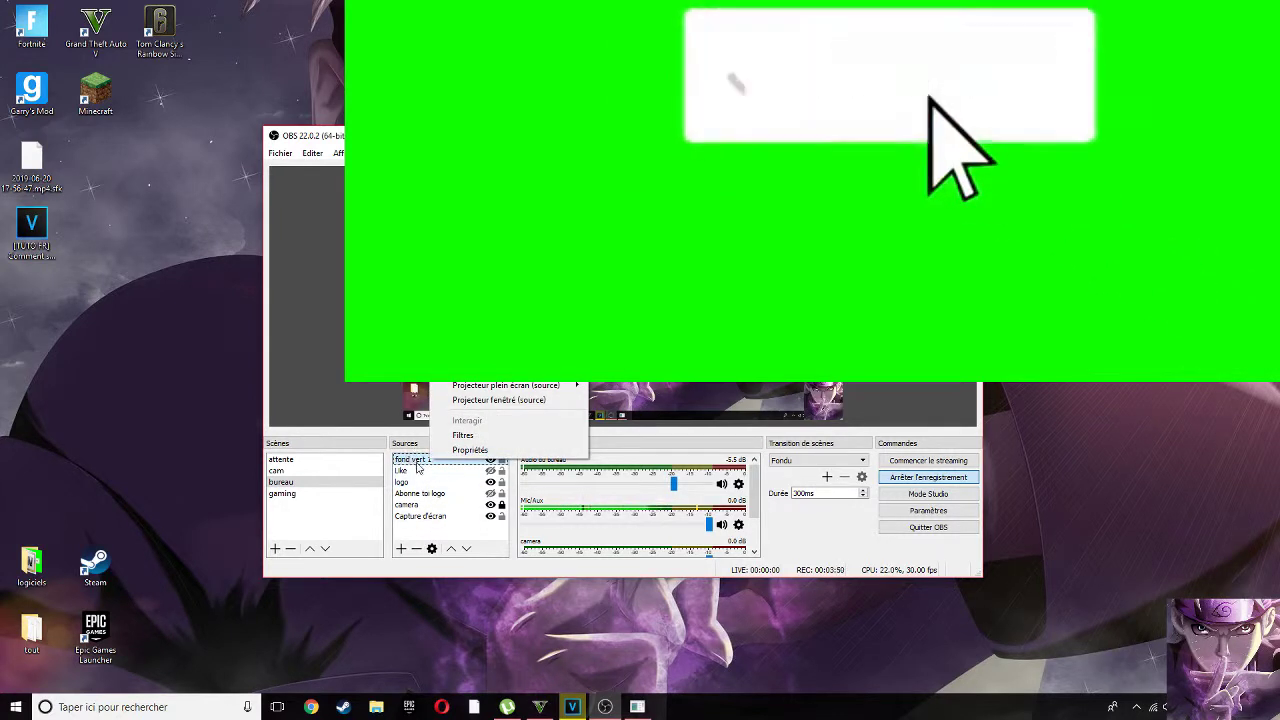
click(468, 437)
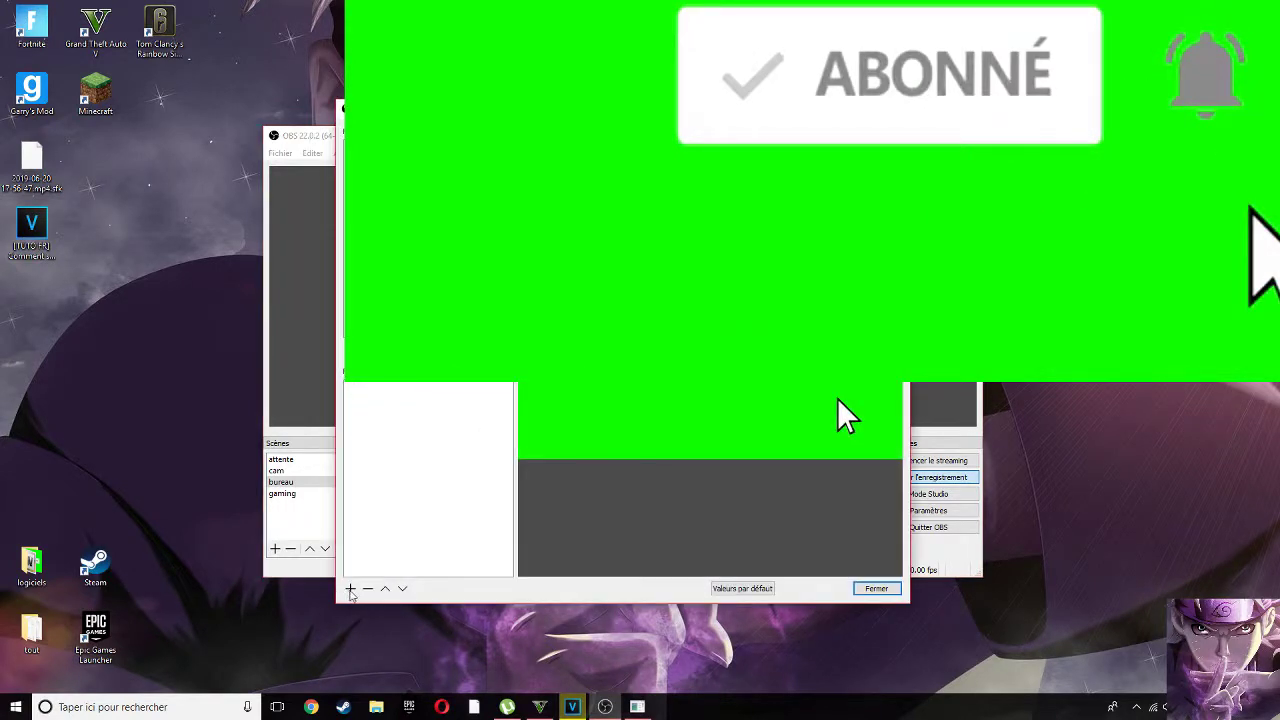
click(350, 589)
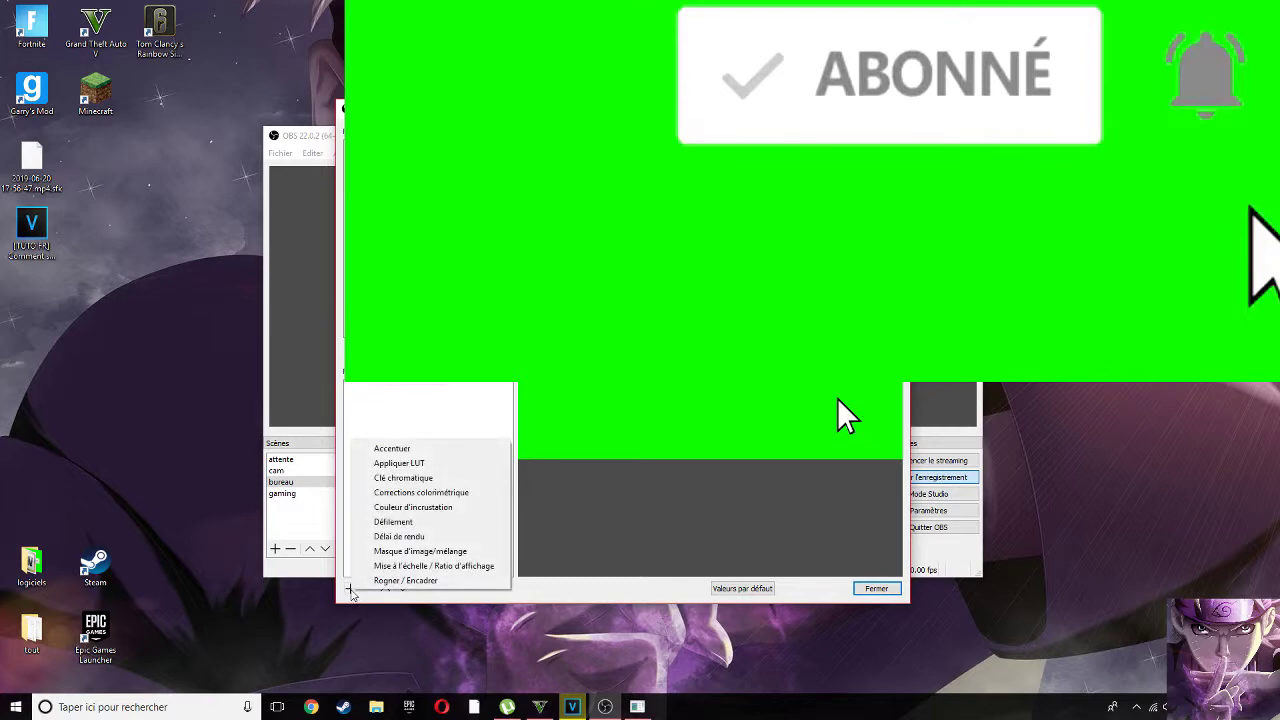
click(413, 485)
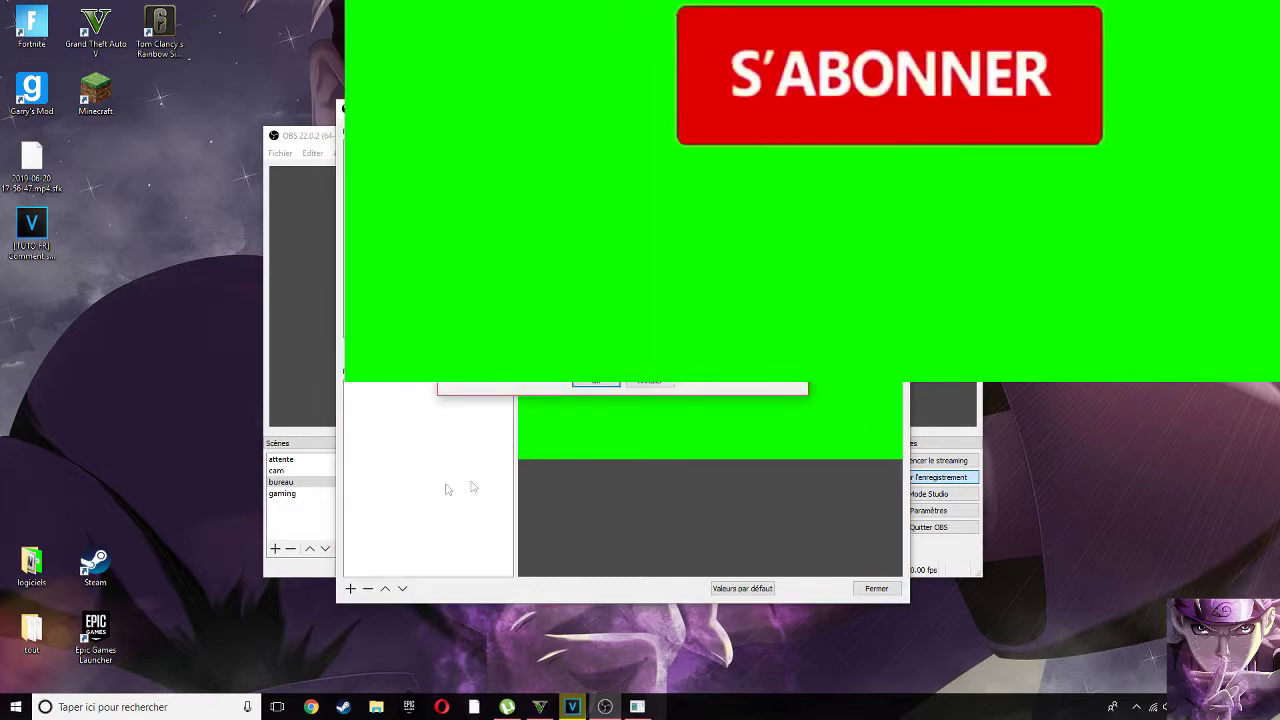
key(Return)
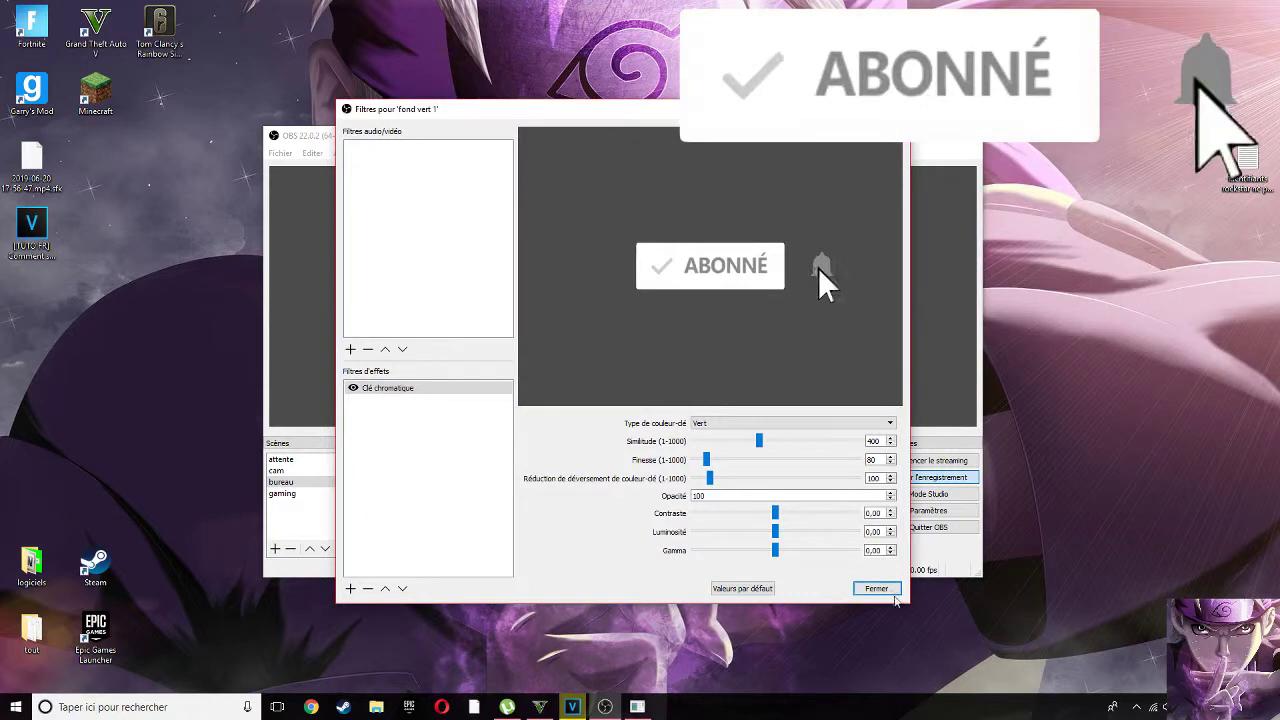
click(876, 588)
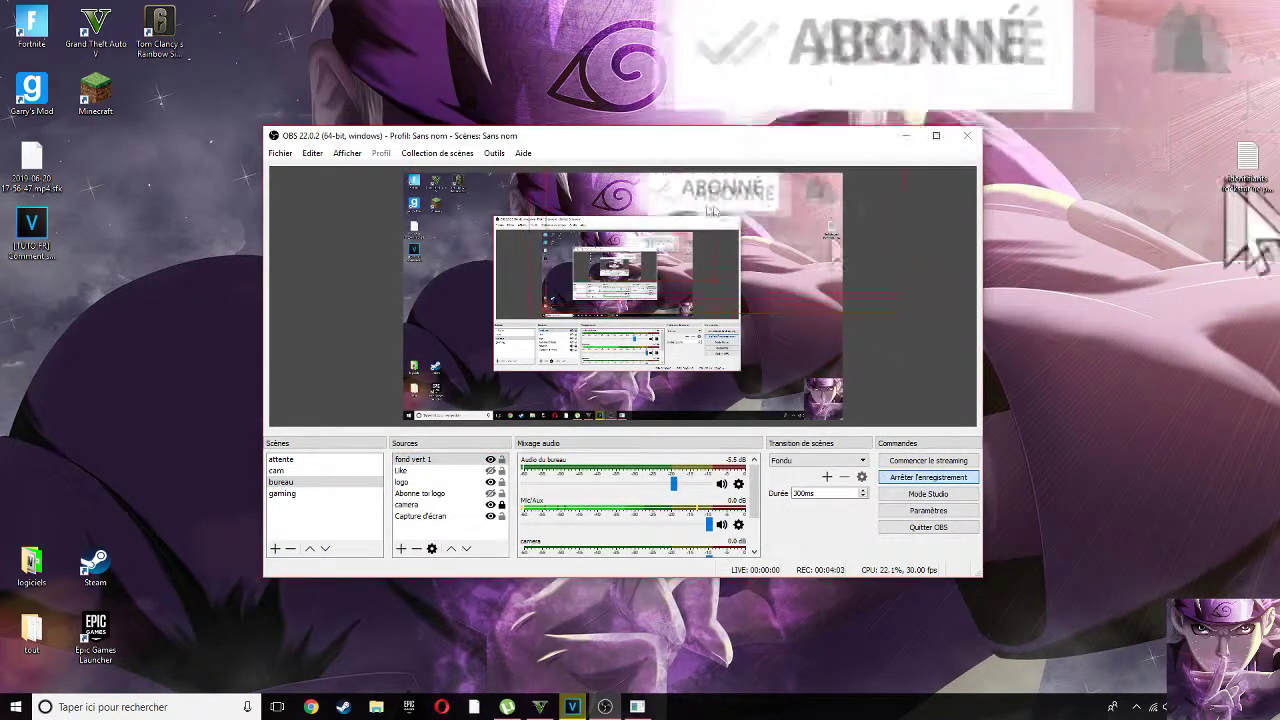
Hide the "fond vert 1" source and delete it from the bureau scene
click(706, 372)
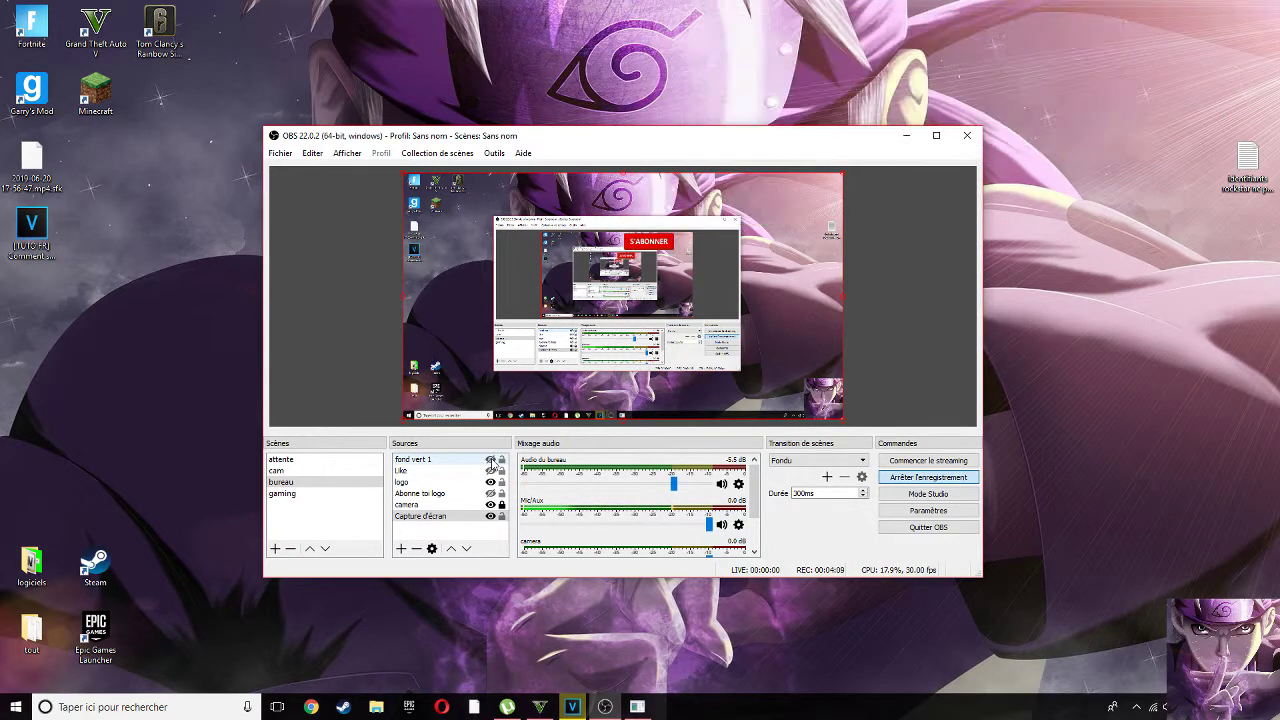
click(490, 460)
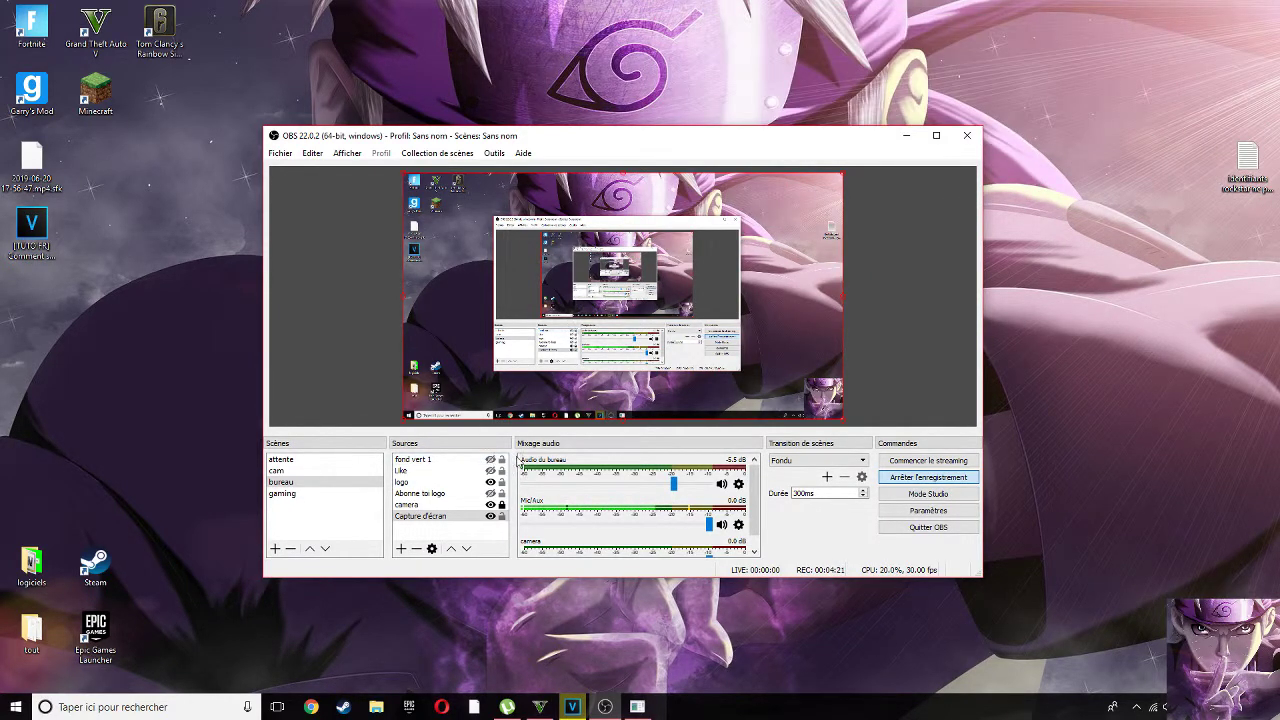
right_click(455, 460)
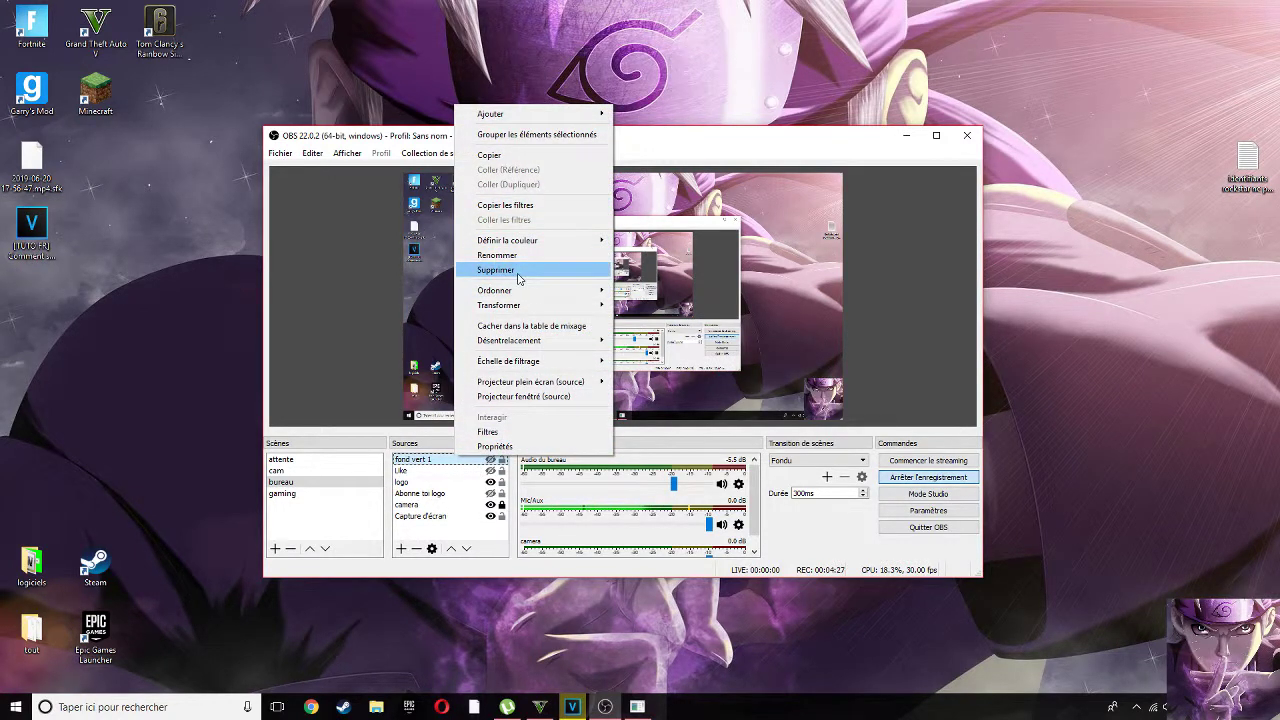
click(520, 271)
click(651, 331)
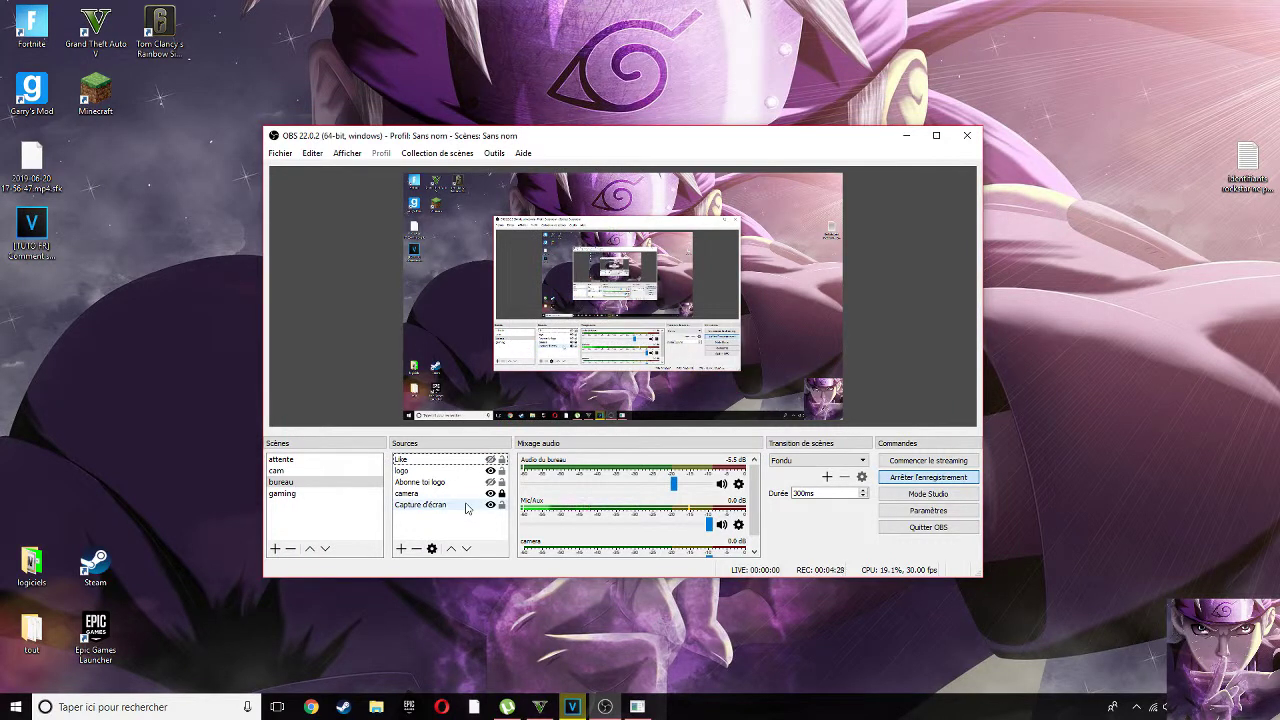